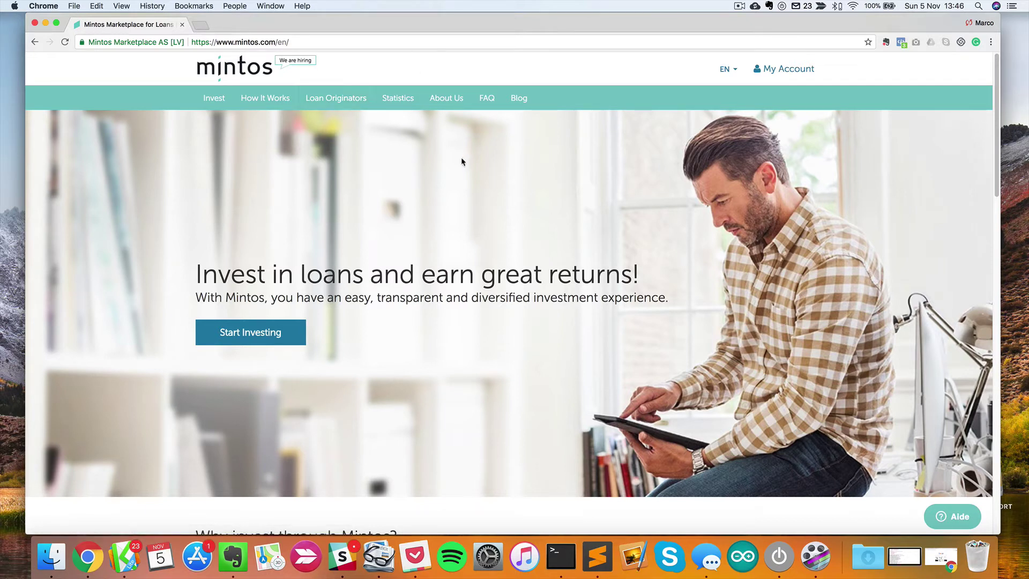
Step: Open the investor registration form from the account area and review its fields down to the registration button
click(779, 75)
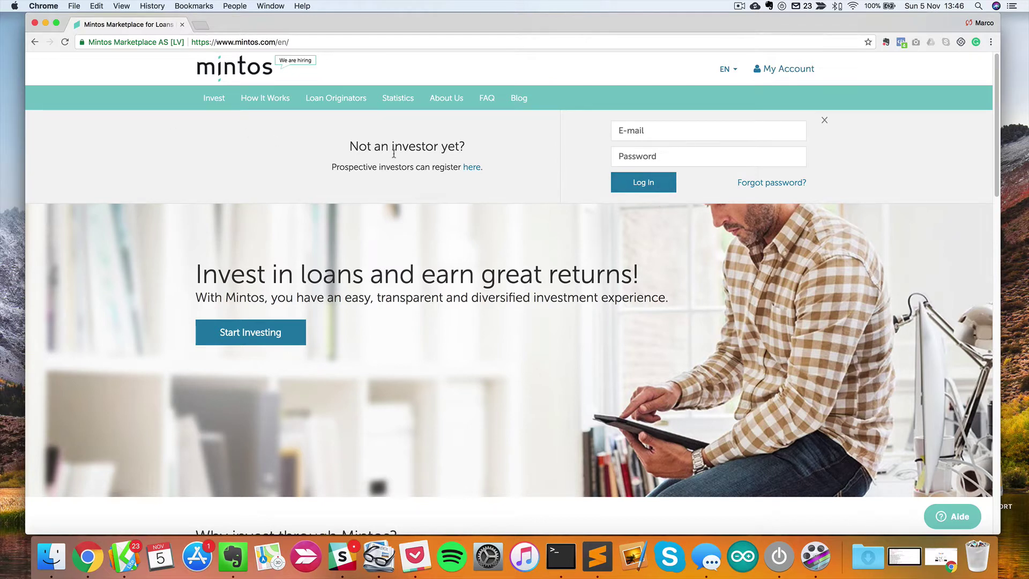
click(472, 168)
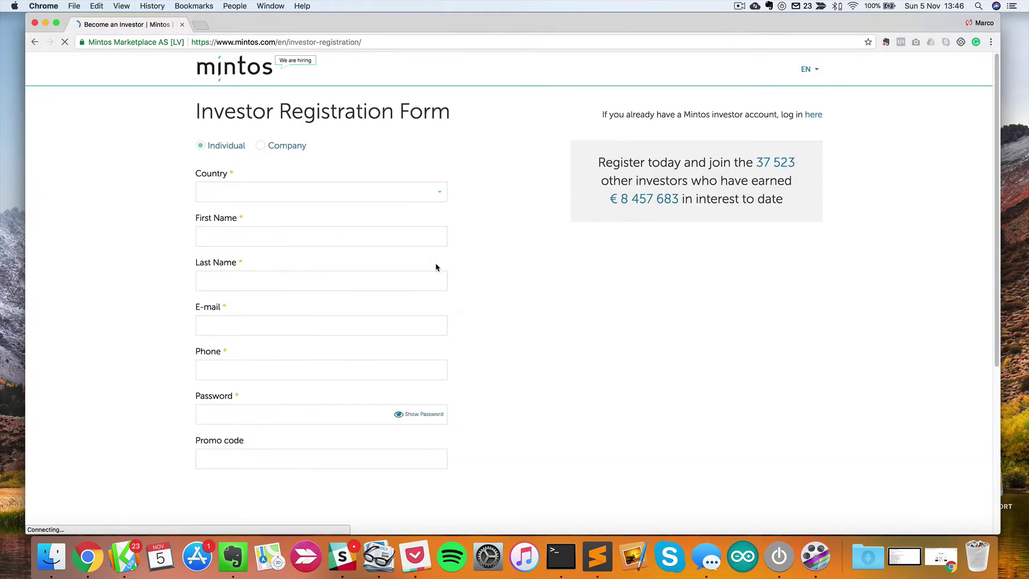
scroll(435, 245, down, 3)
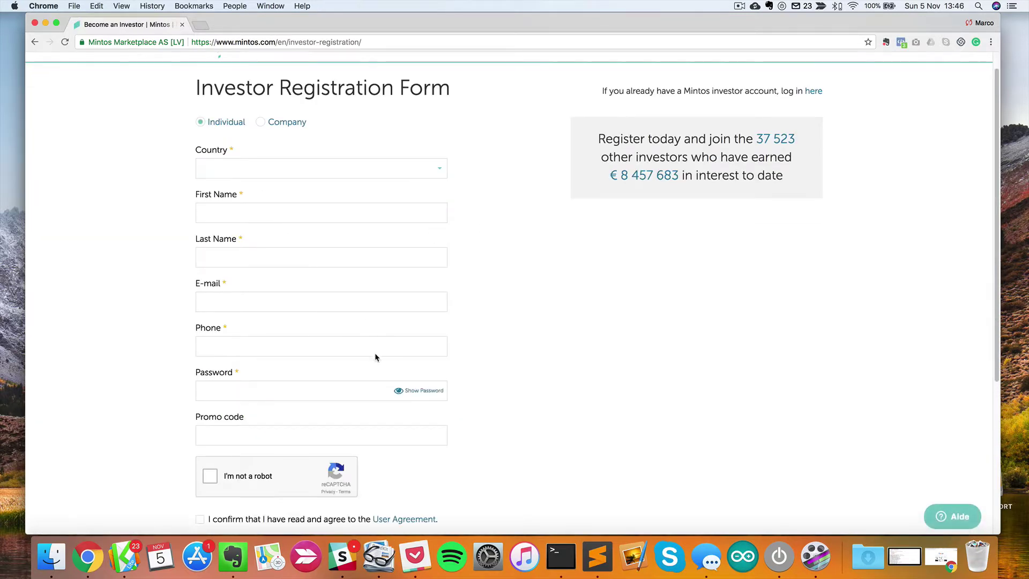
scroll(322, 323, up, 3)
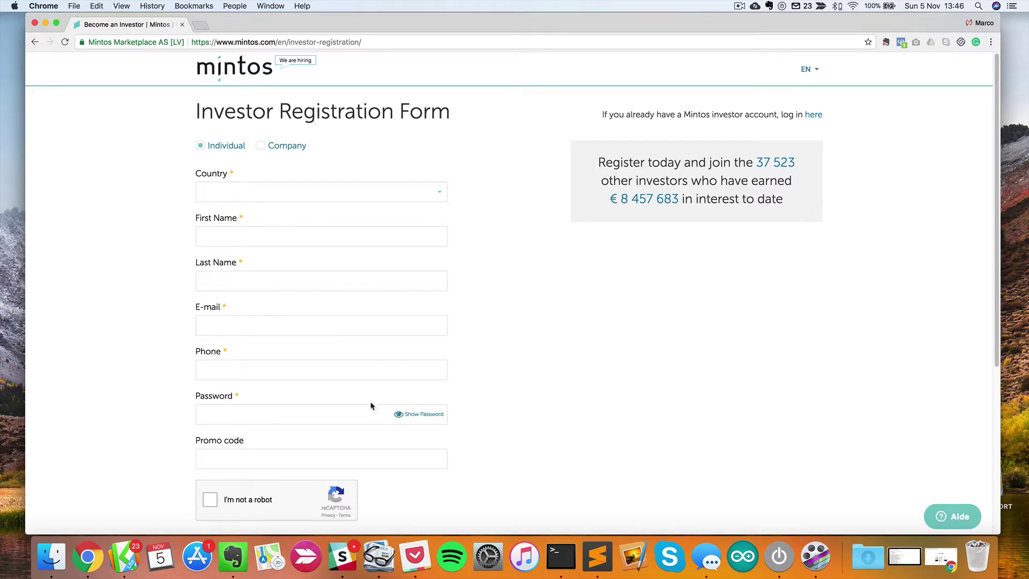
scroll(365, 405, down, 5)
scroll(318, 428, down, 1)
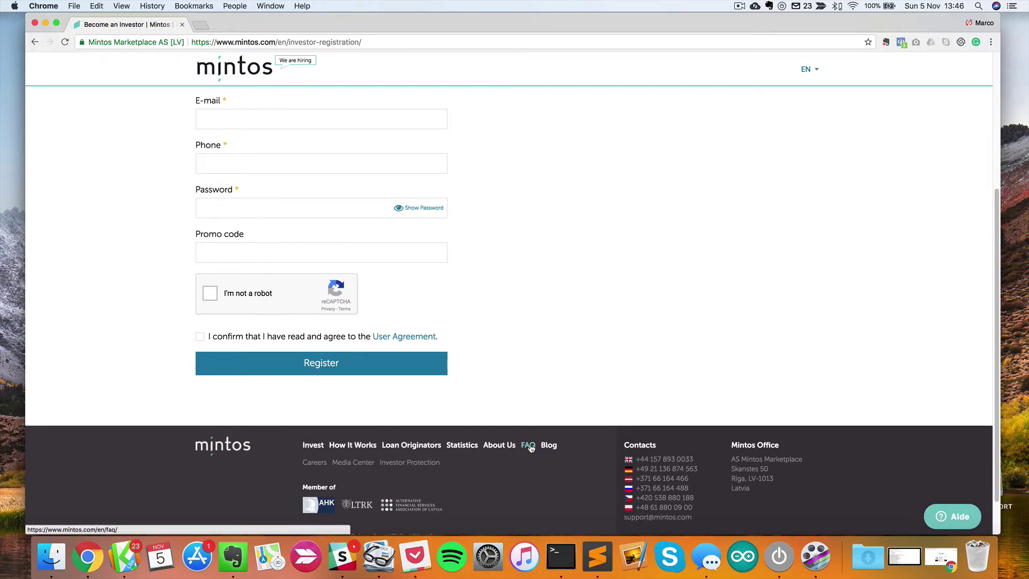
scroll(538, 304, up, 10)
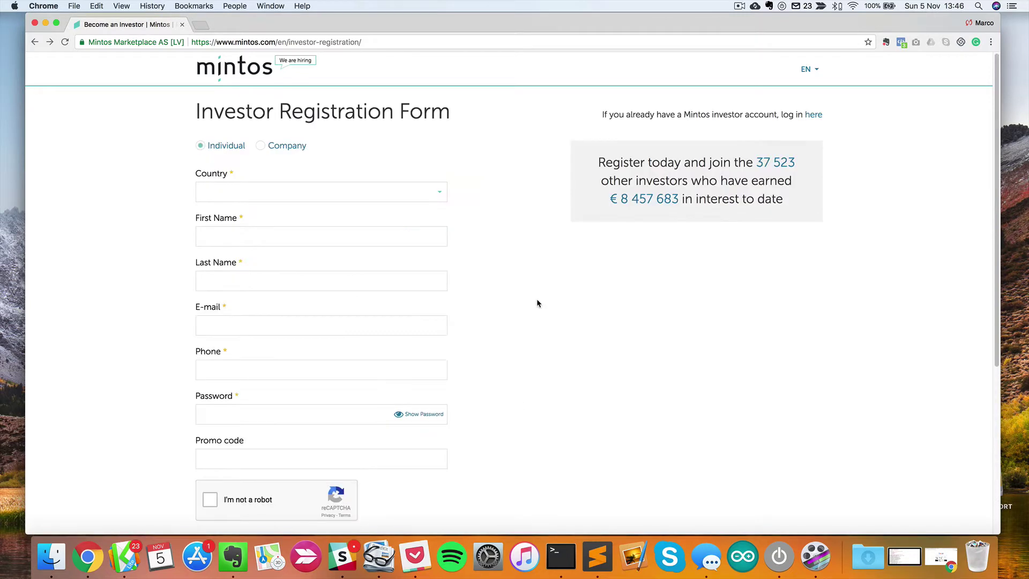
Step: Check the available countries in the registration form without choosing one, and review the remaining fields
click(354, 193)
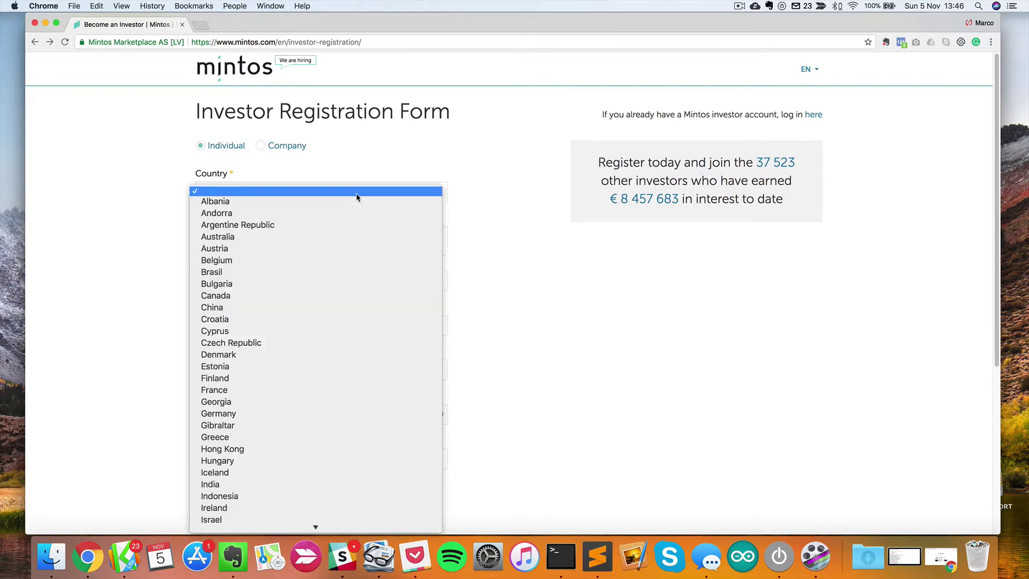
click(525, 320)
scroll(326, 276, down, 1)
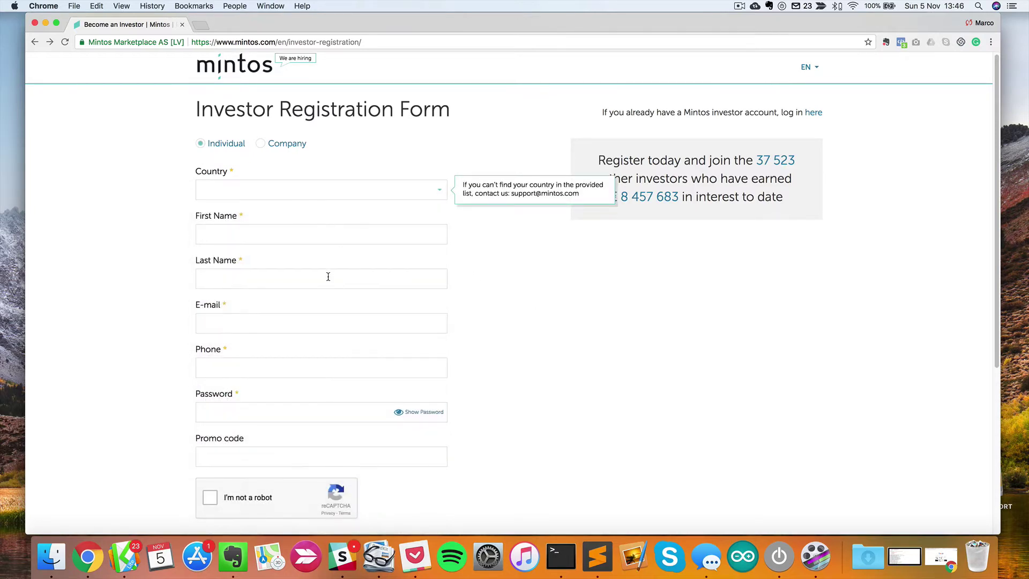
scroll(422, 266, down, 3)
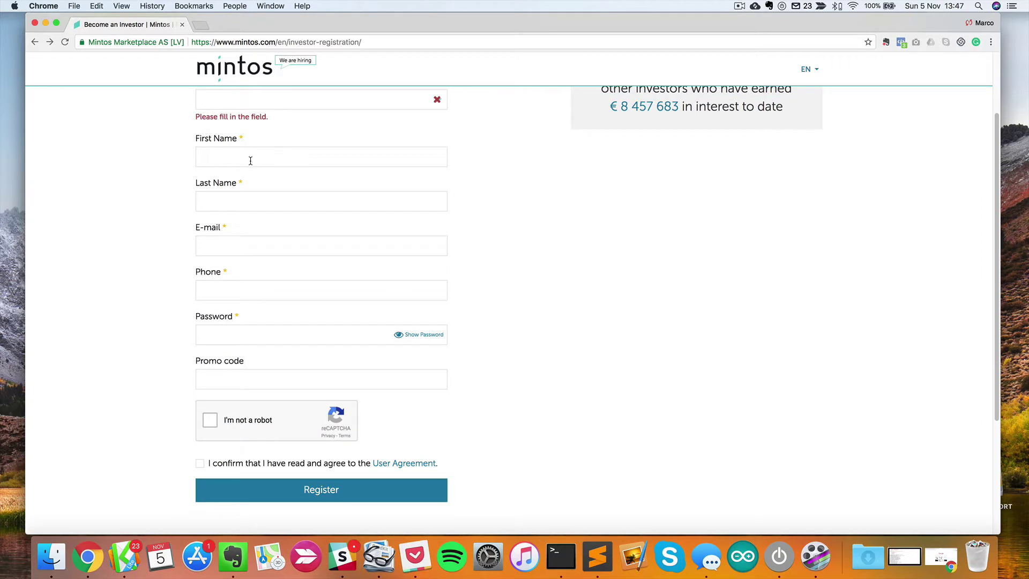
scroll(270, 255, up, 1)
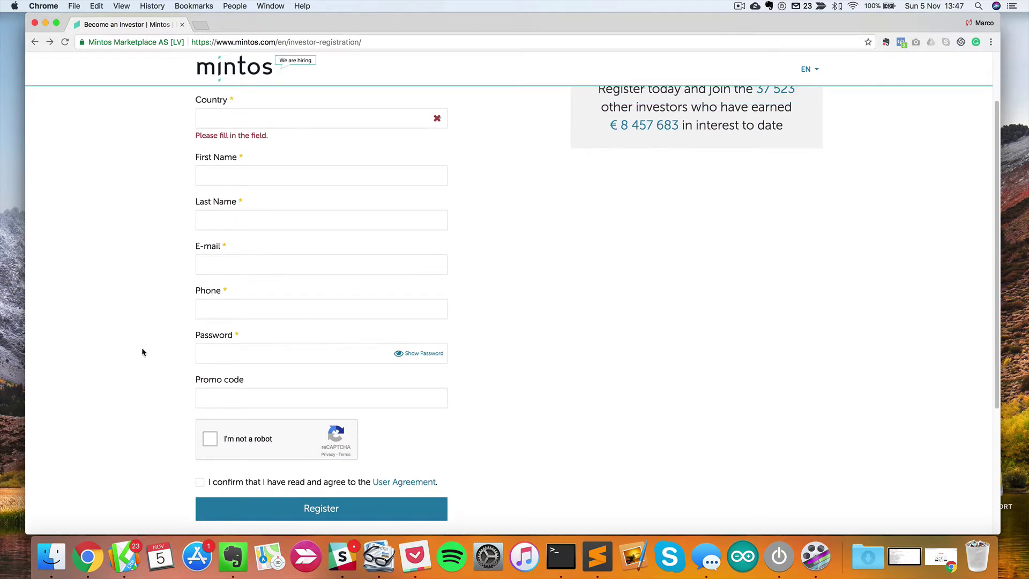
scroll(466, 416, down, 3)
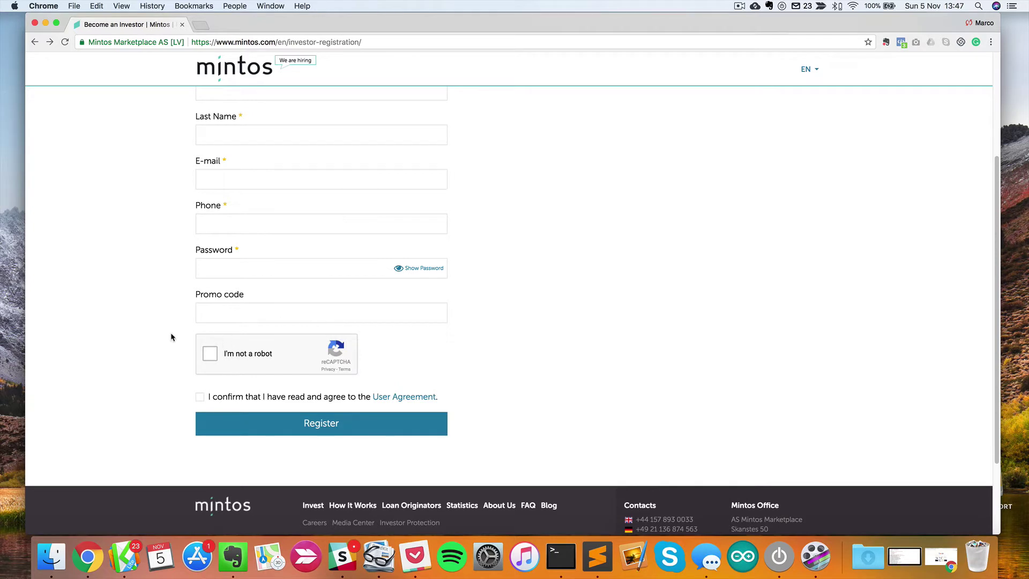
scroll(445, 346, up, 1)
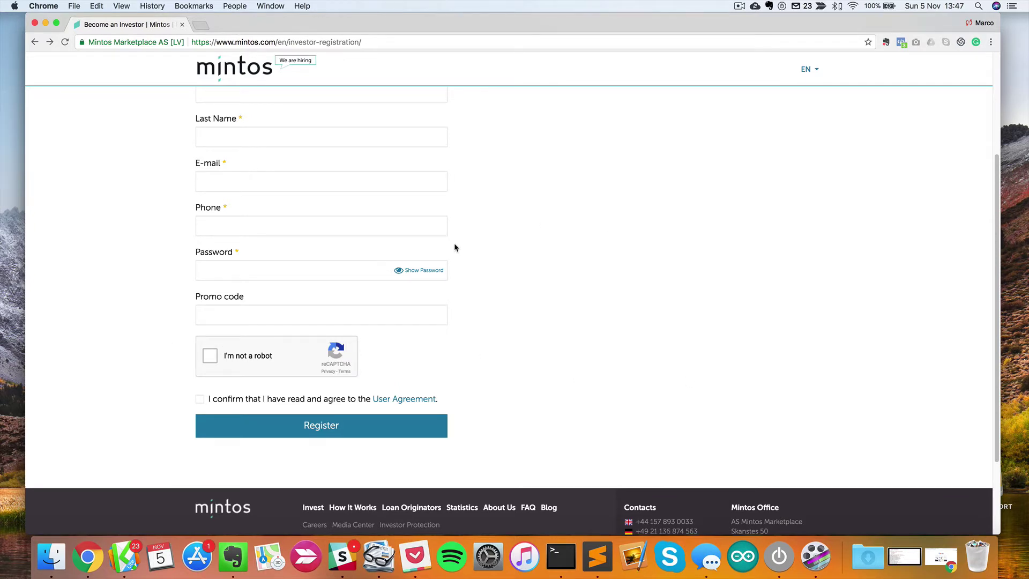
scroll(493, 292, up, 5)
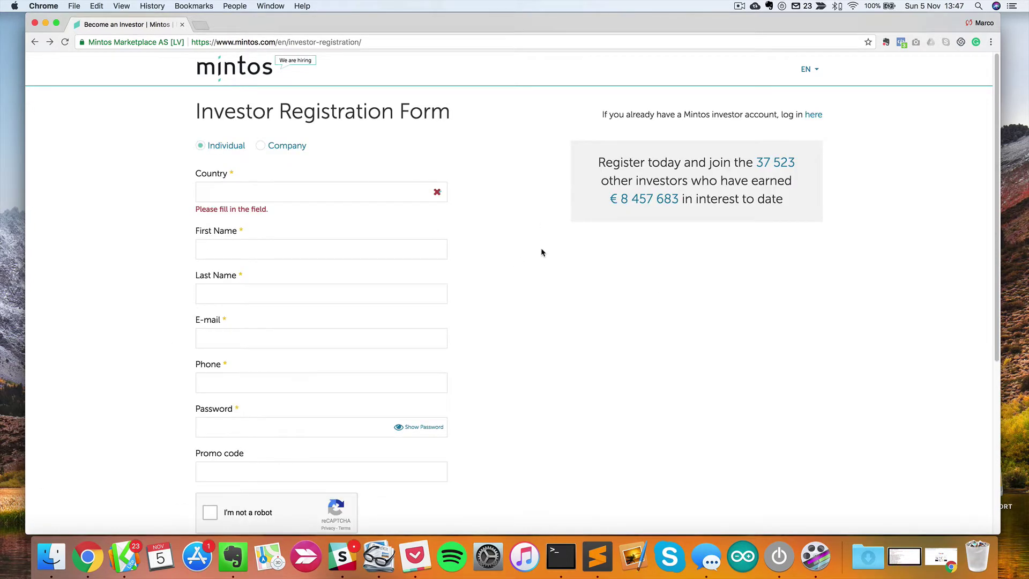
Step: Return to the home page, log in with the saved e-mail and the account password, and dismiss the offer to save the password
click(267, 73)
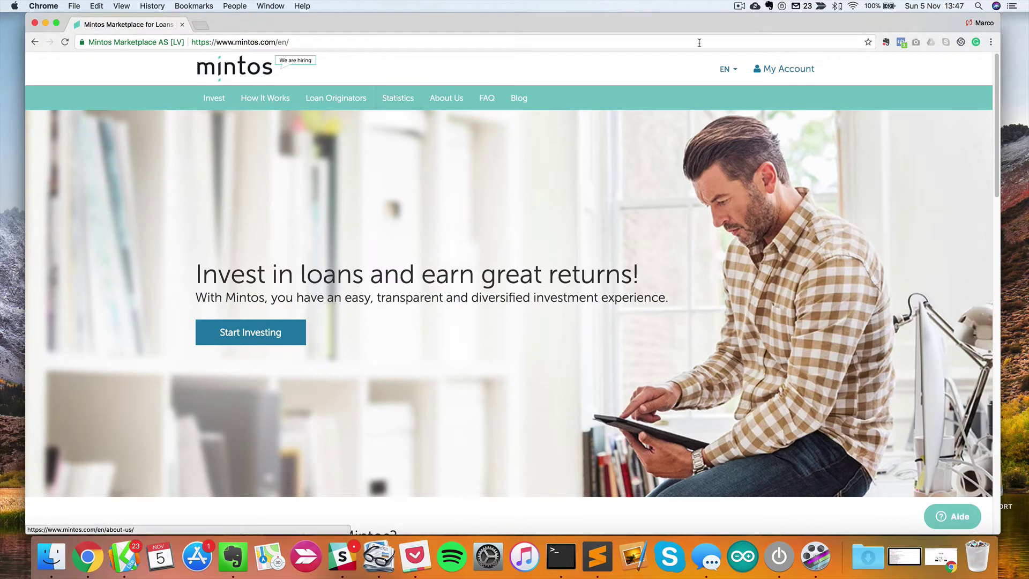
click(767, 75)
click(664, 134)
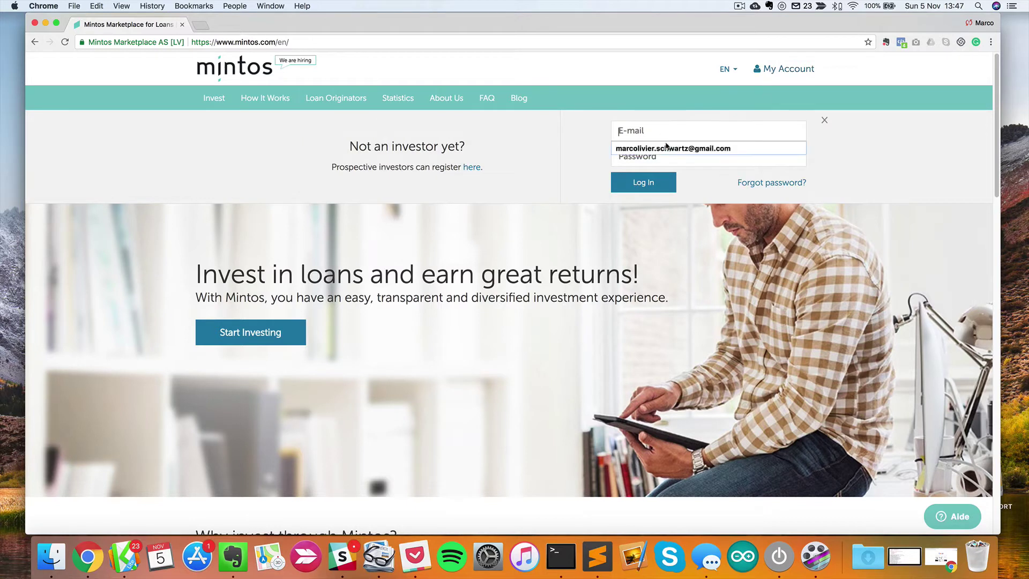
click(666, 148)
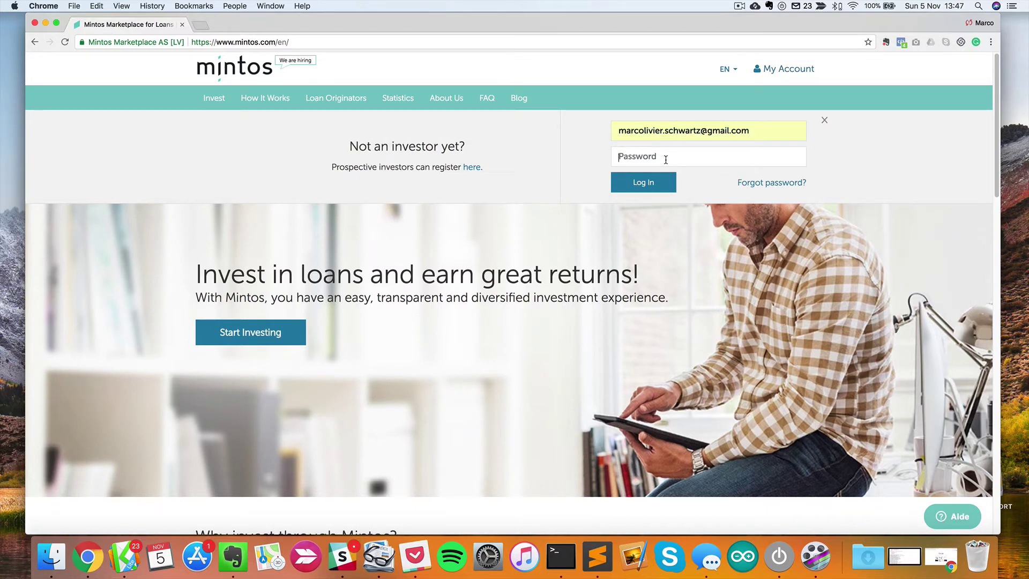
text(a)
key(BackSpace)
text(a••••••••••)
click(660, 184)
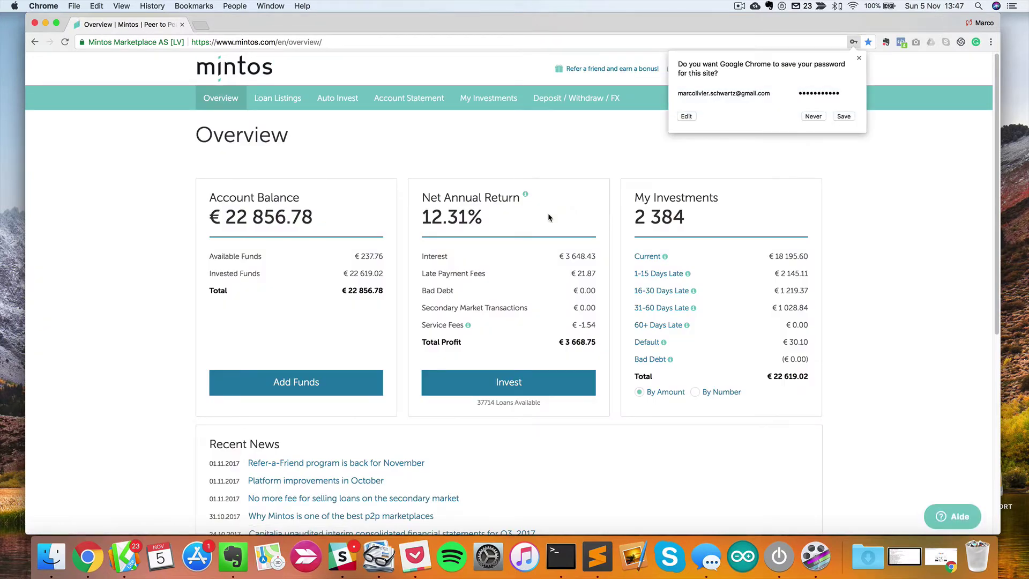
click(850, 178)
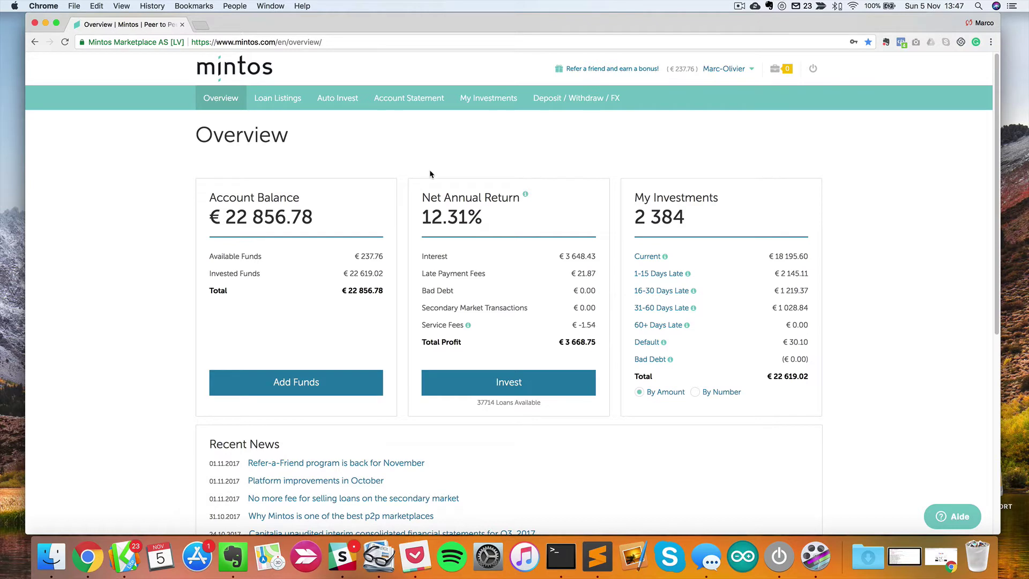
Step: Examine the account balance on the overview, highlighting the balance and the invested and total funds
drag(224, 216, 316, 217)
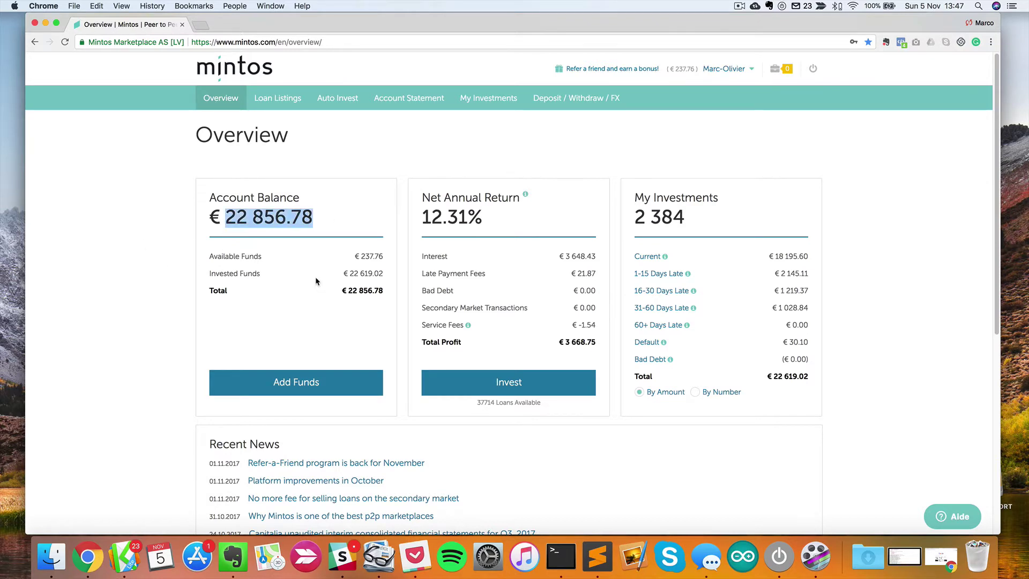
drag(349, 255, 374, 298)
click(383, 260)
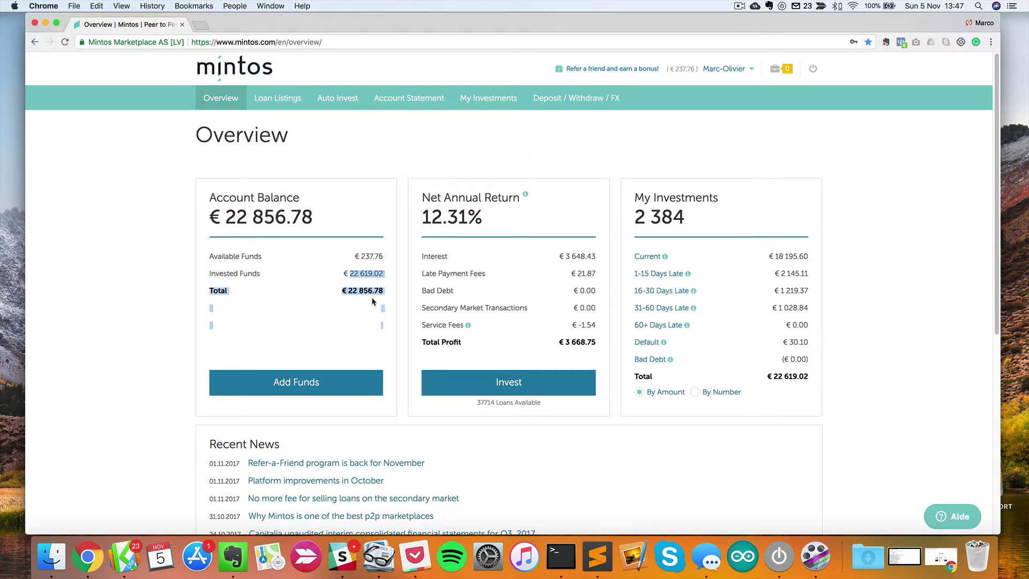
click(372, 301)
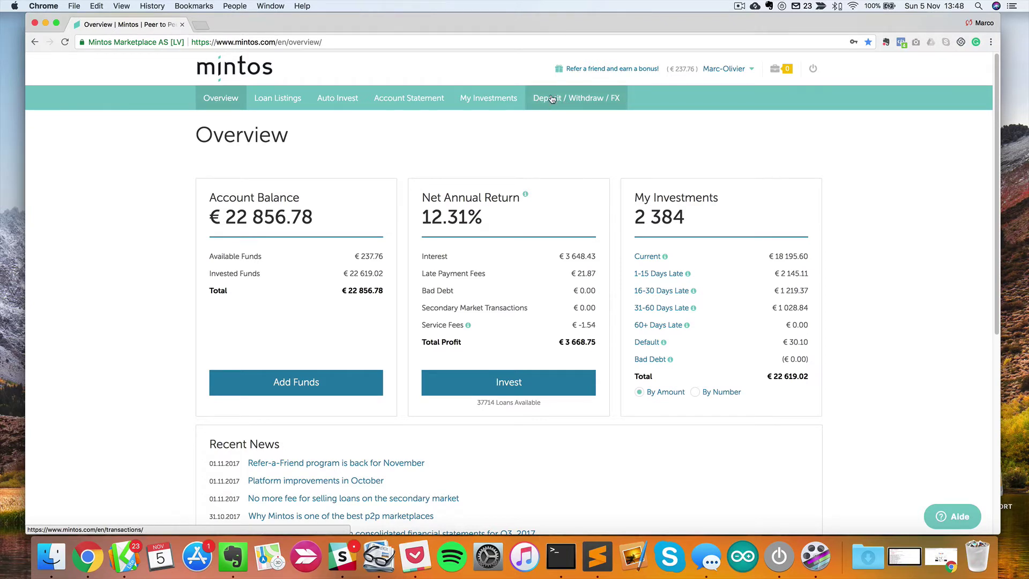
Step: Open the Deposit page and view the bank transfer details for EUR
click(598, 101)
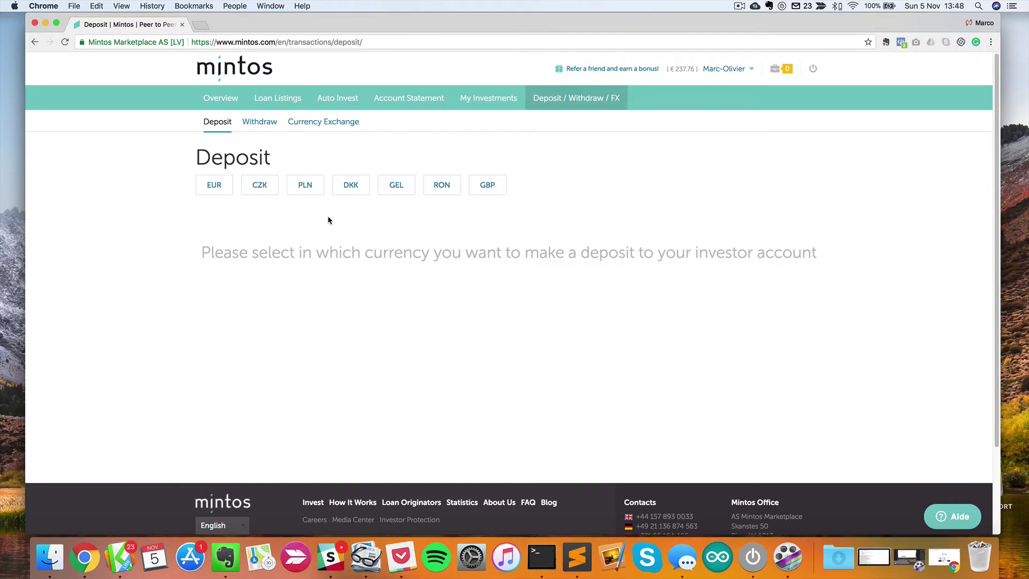
click(199, 185)
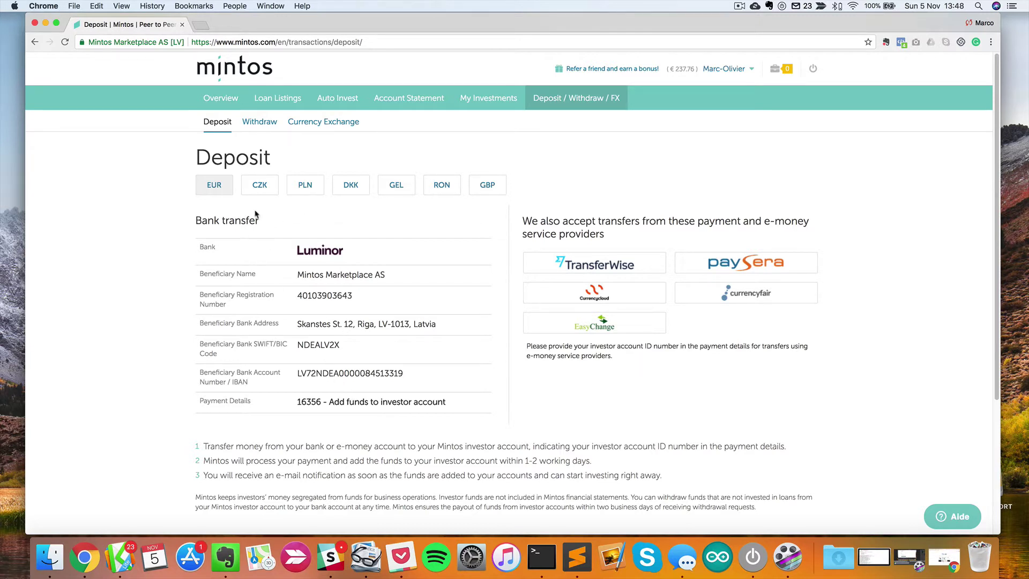
scroll(383, 332, down, 1)
scroll(337, 265, up, 1)
Step: Compare the deposit details for other currencies such as PLN, DKK, GEL and CZK, ending on EUR
click(304, 186)
click(215, 187)
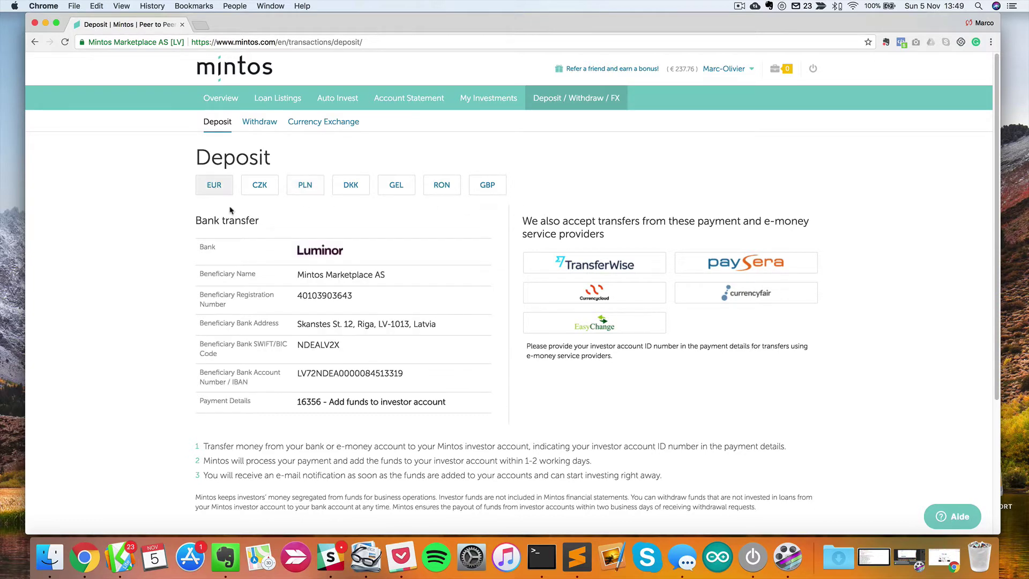
click(305, 187)
click(348, 185)
click(395, 186)
click(350, 186)
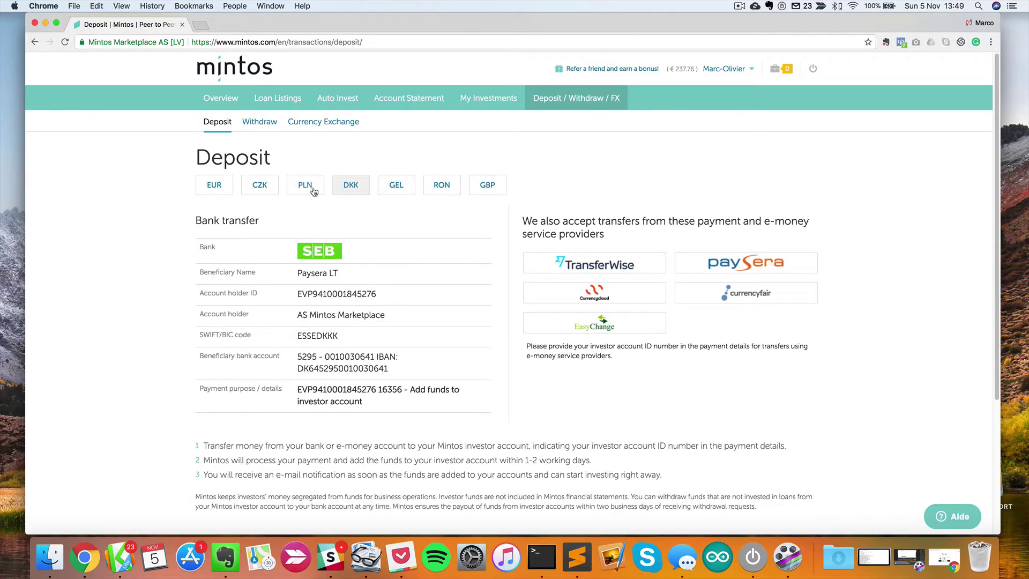
click(259, 187)
click(214, 188)
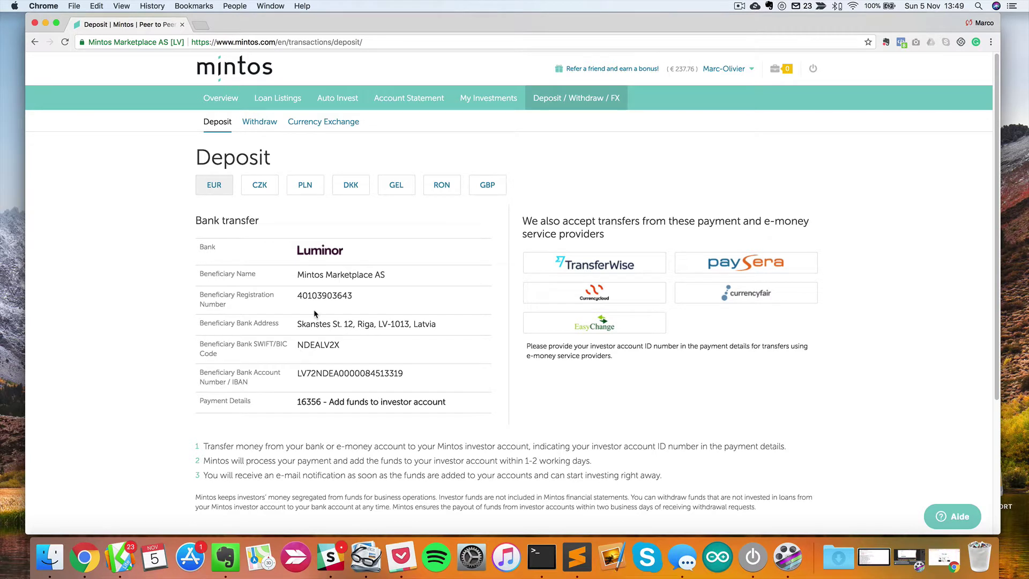
Step: Highlight the beneficiary information and the payment details line in the EUR bank transfer instructions for review
scroll(314, 313, down, 1)
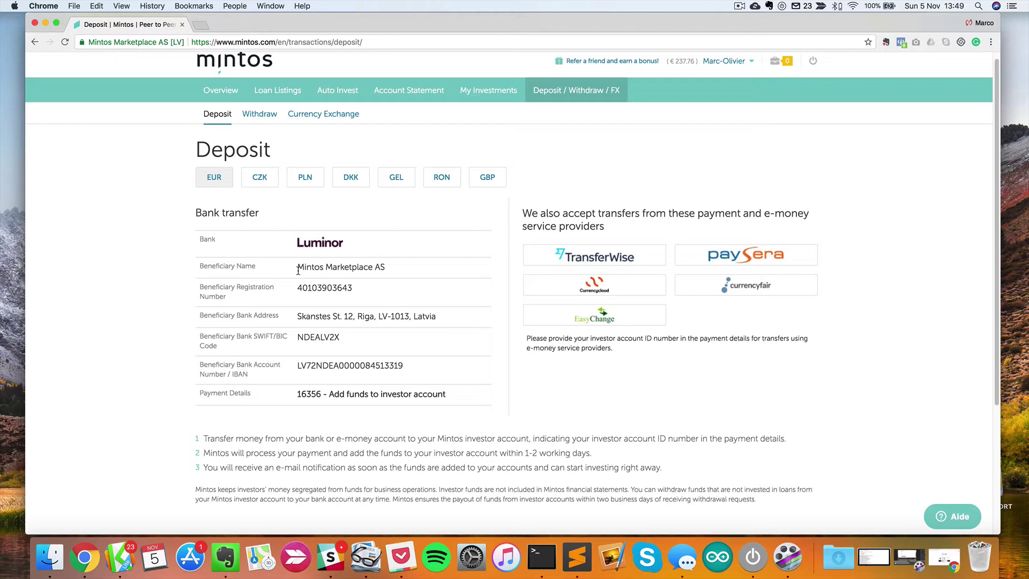
drag(297, 270, 425, 376)
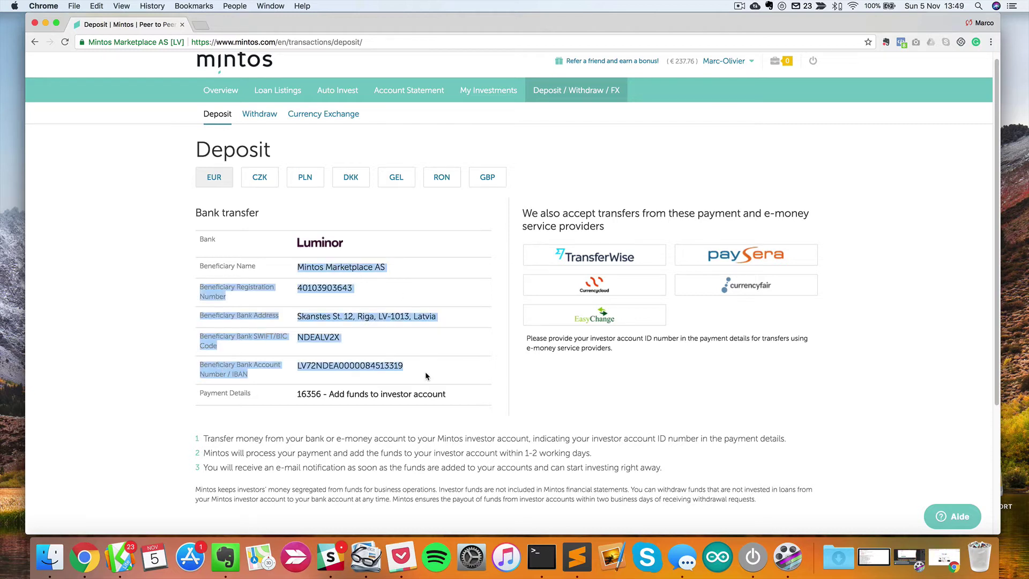
click(422, 368)
scroll(326, 352, down, 2)
drag(296, 375, 483, 379)
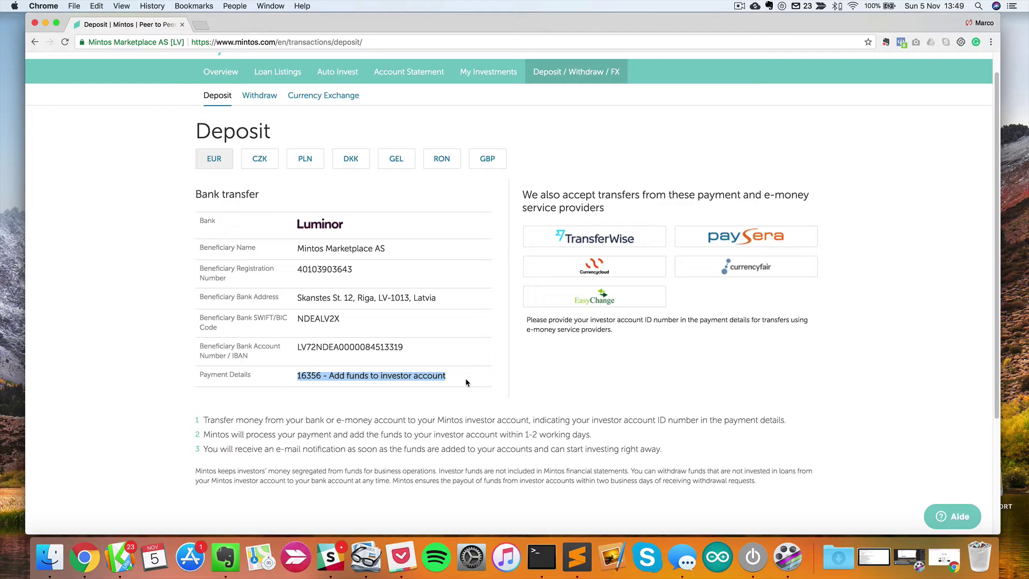
drag(465, 382, 289, 380)
drag(287, 375, 445, 378)
click(528, 347)
scroll(528, 346, up, 1)
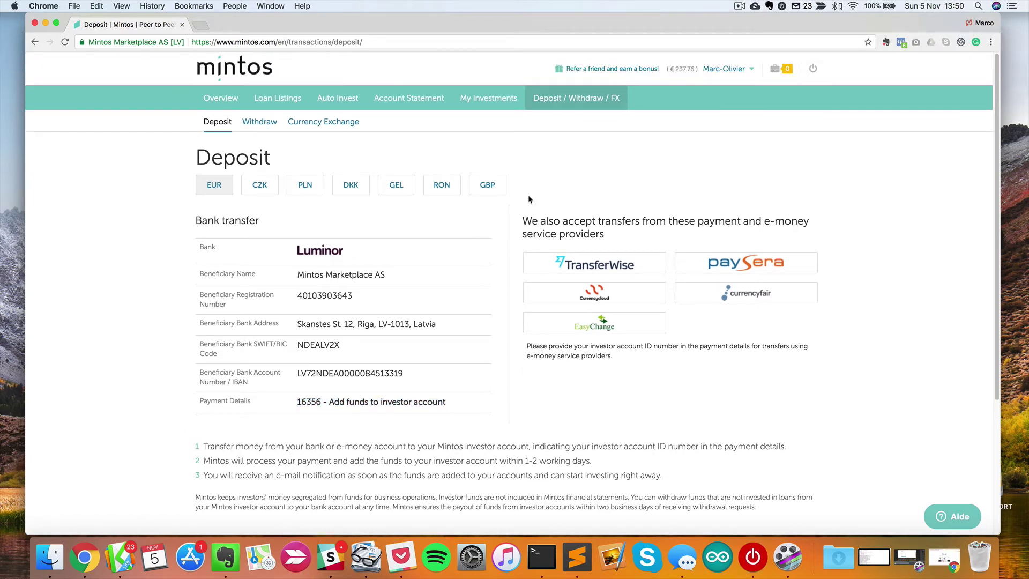
Step: Open the Primary Market loan listings and examine the interest rate and term ranges, the filters and the loan table
click(290, 99)
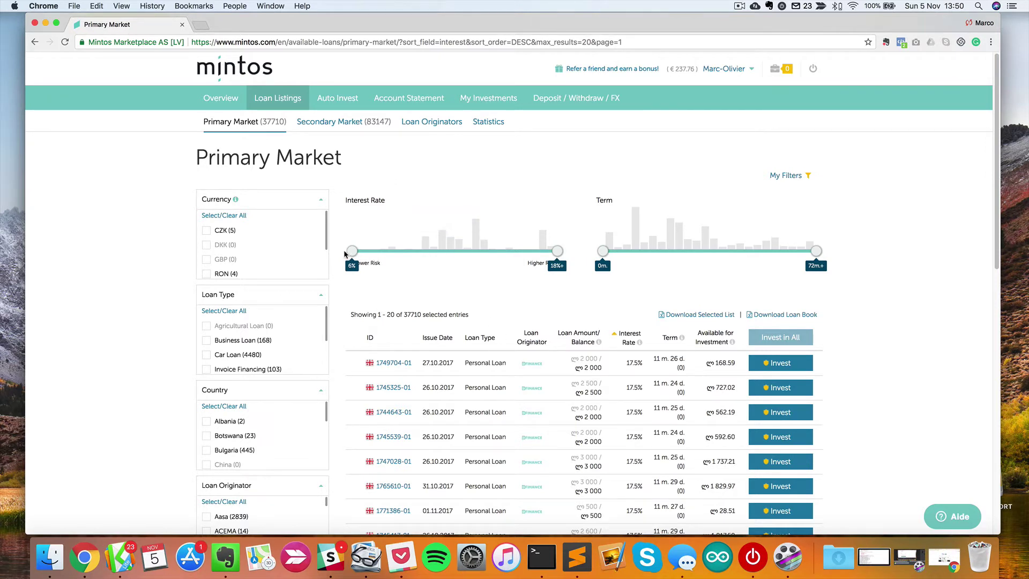
mouse_move(352, 251)
mouse_down()
mouse_move(429, 251)
mouse_move(351, 252)
mouse_up()
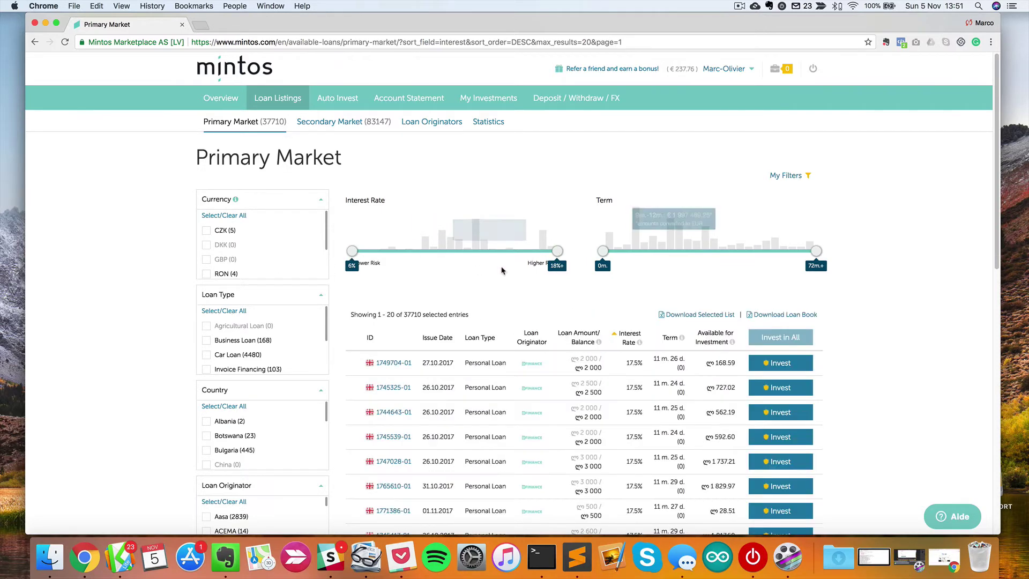
scroll(472, 270, down, 3)
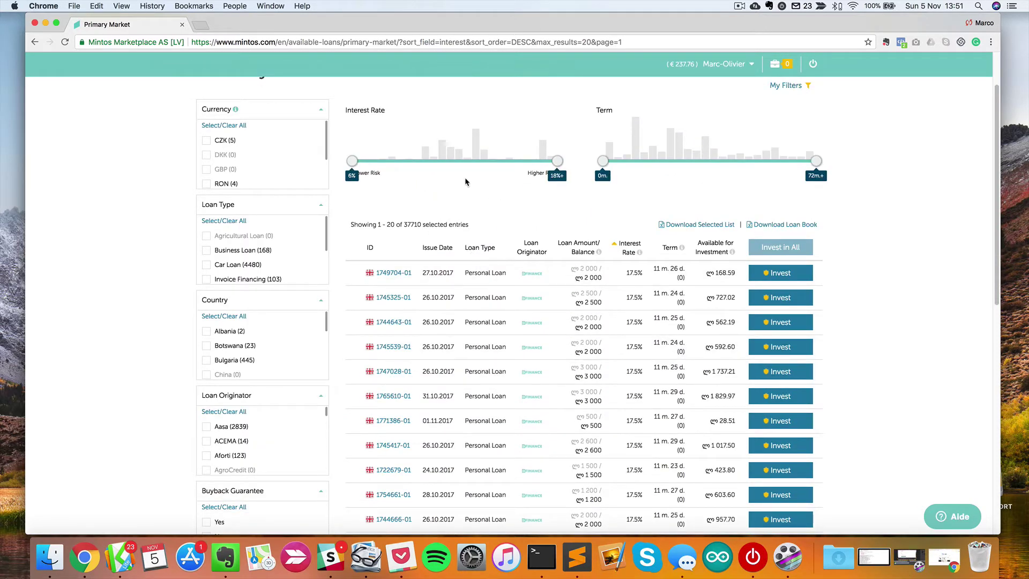
scroll(466, 179, up, 3)
scroll(236, 259, up, 1)
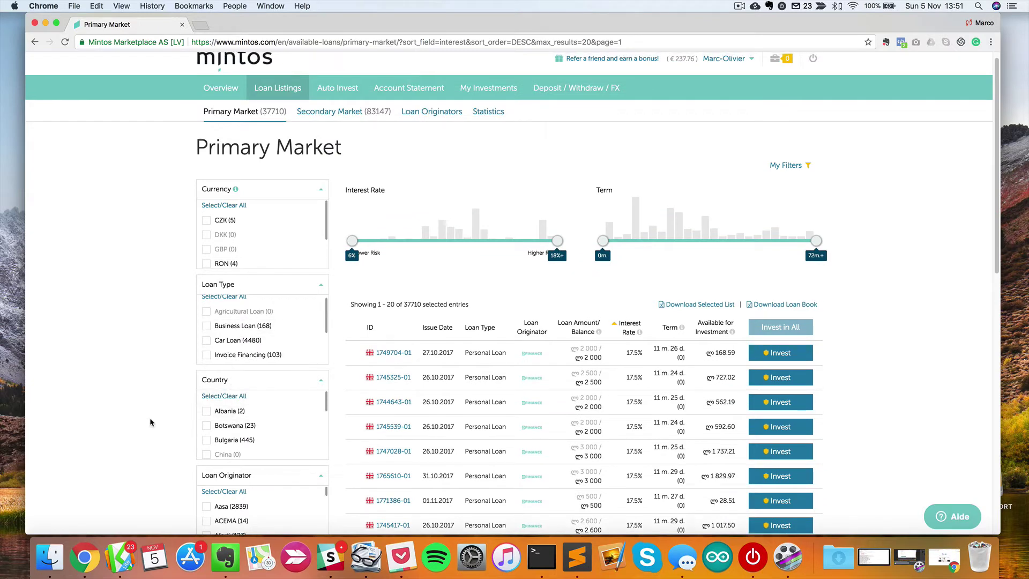
scroll(234, 315, down, 1)
scroll(179, 386, down, 4)
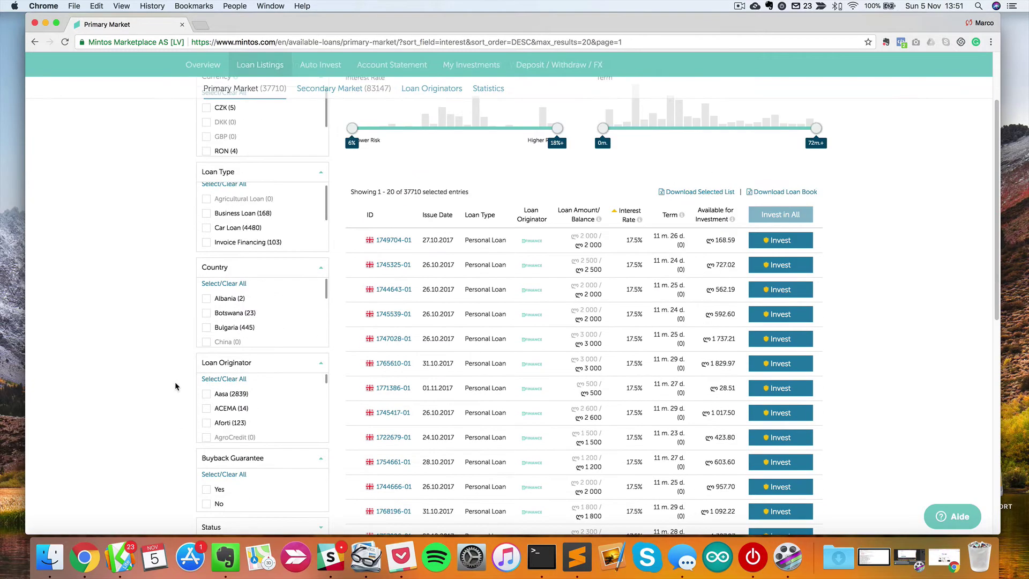
Step: Filter the Primary Market loans to a minimum interest rate of 15.7% and check the 17% band in the rate chart
scroll(215, 324, up, 5)
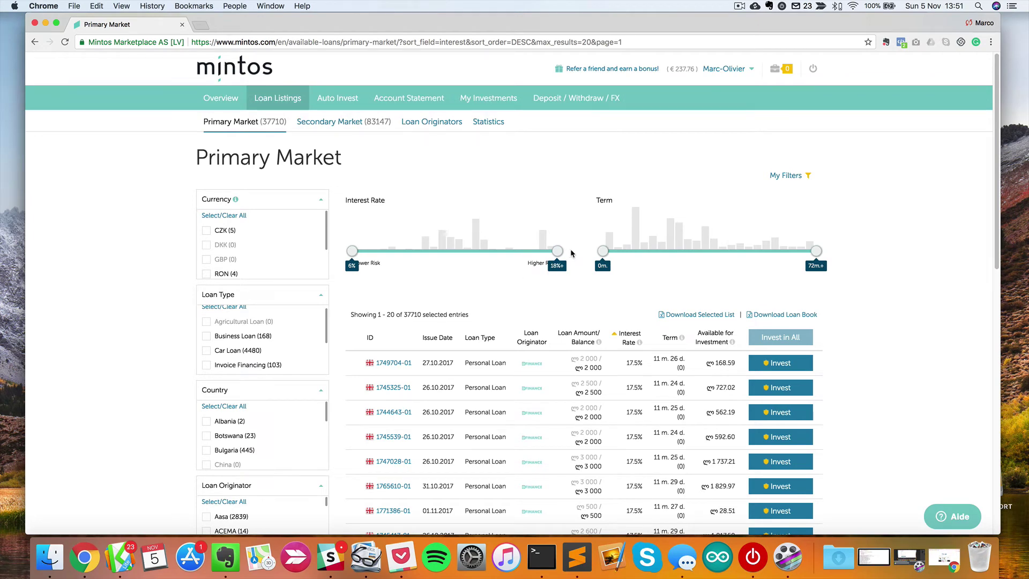
scroll(482, 375, down, 4)
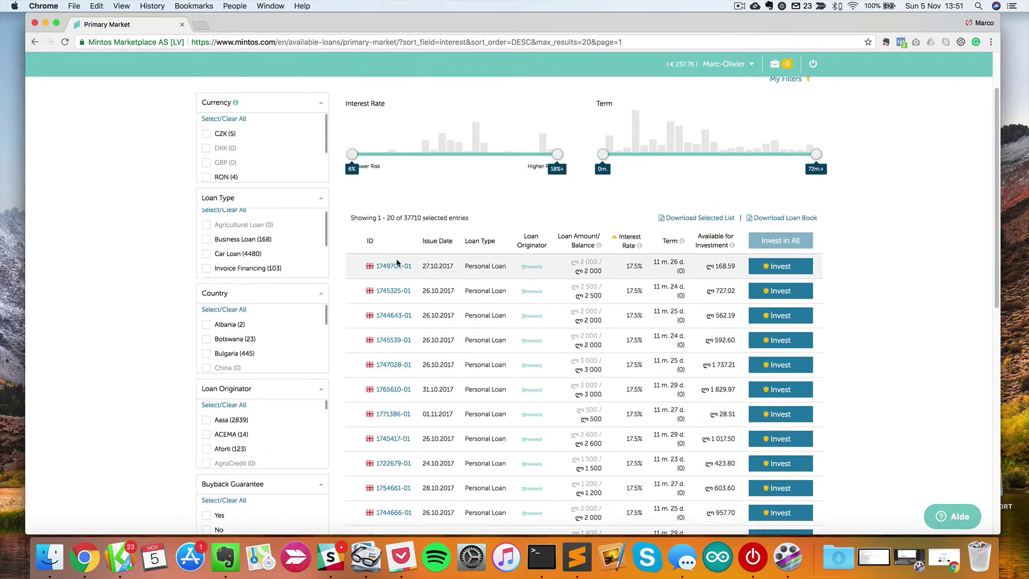
scroll(375, 262, up, 4)
drag(353, 251, 518, 252)
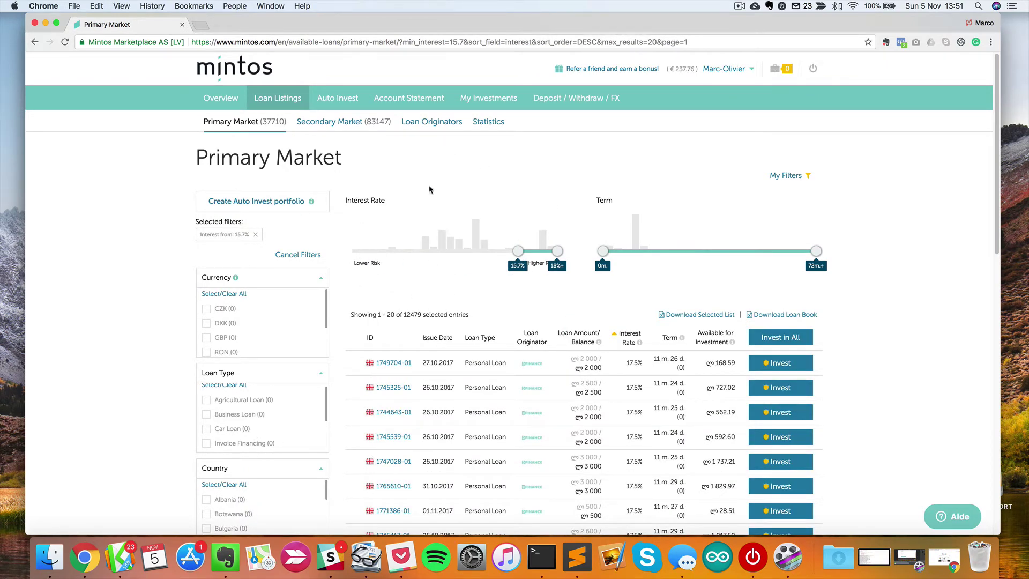
drag(347, 201, 402, 203)
mouse_move(543, 242)
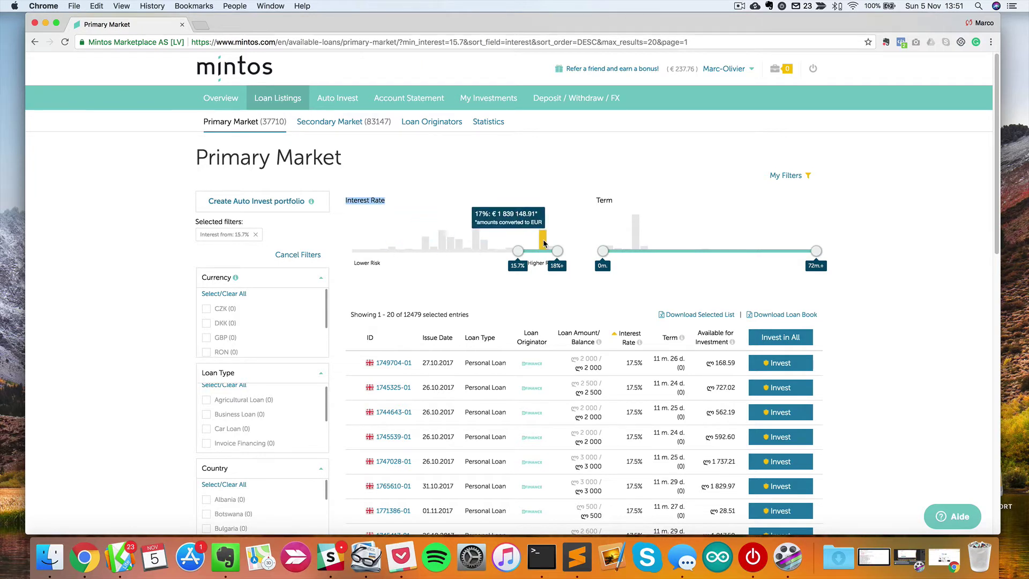
scroll(643, 294, down, 1)
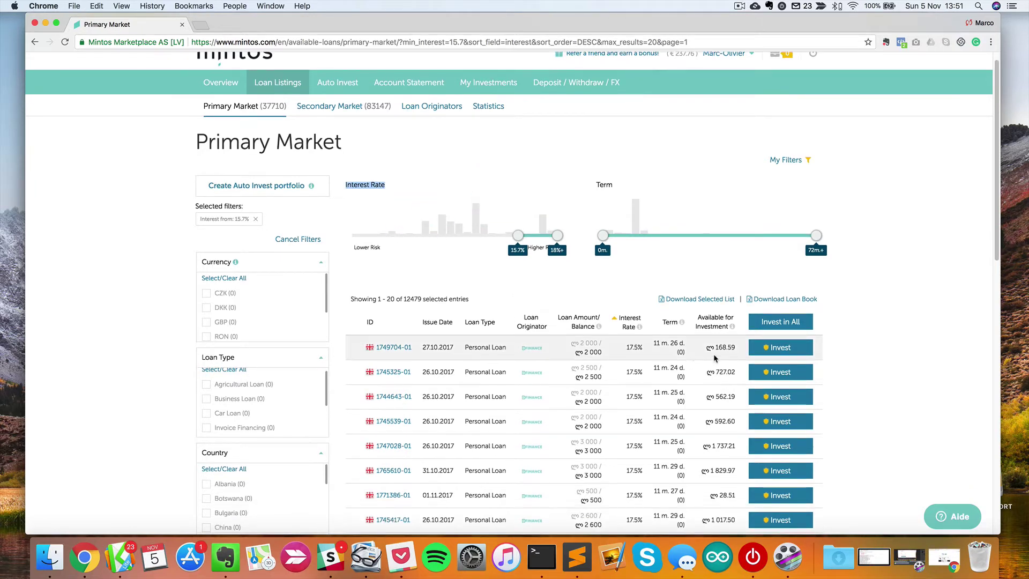
Step: Open the first loan in the filtered list and review its borrower details, payment schedule and investment breakdown
click(392, 347)
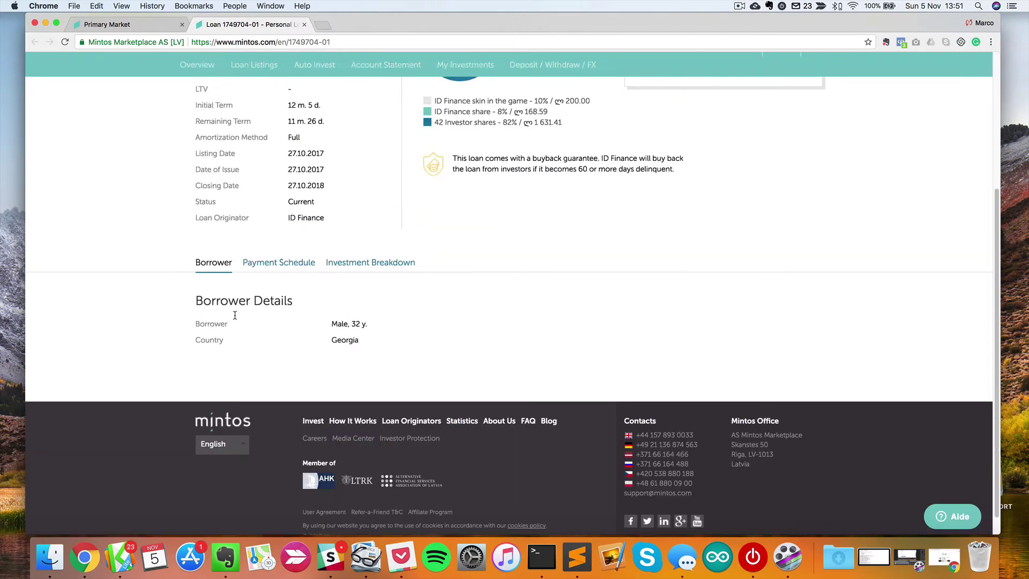
scroll(355, 296, down, 5)
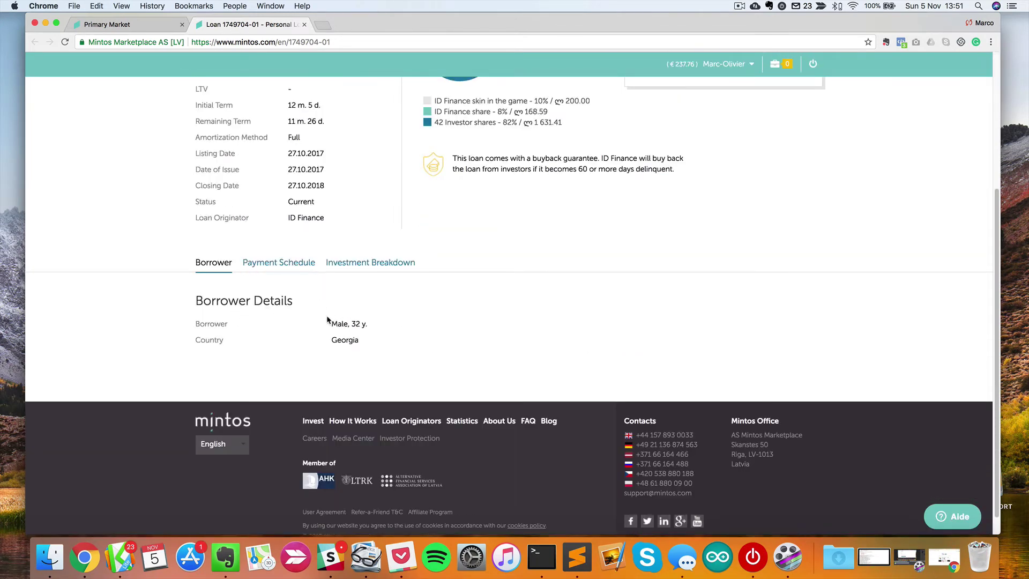
drag(328, 318, 300, 307)
click(278, 262)
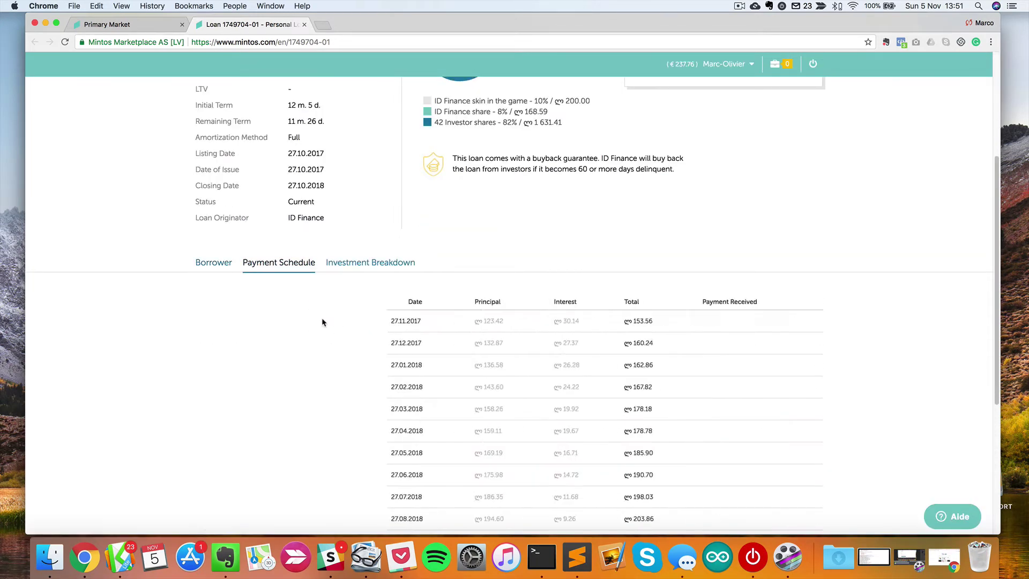
click(375, 263)
click(226, 262)
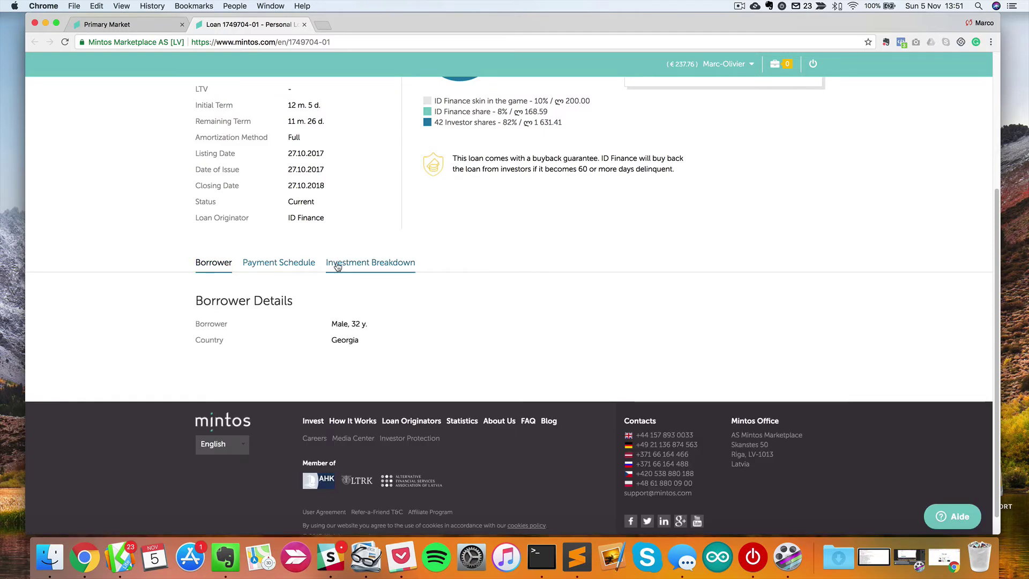
click(337, 262)
click(231, 265)
Step: Highlight the interest rate in the loan details and examine the loan's investment box
scroll(294, 324, up, 5)
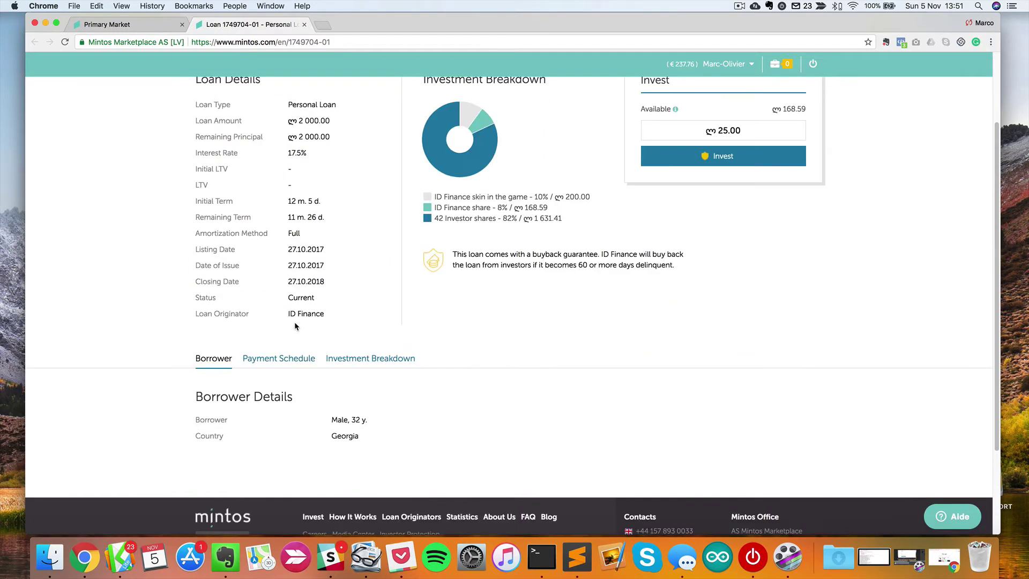
drag(287, 252, 325, 256)
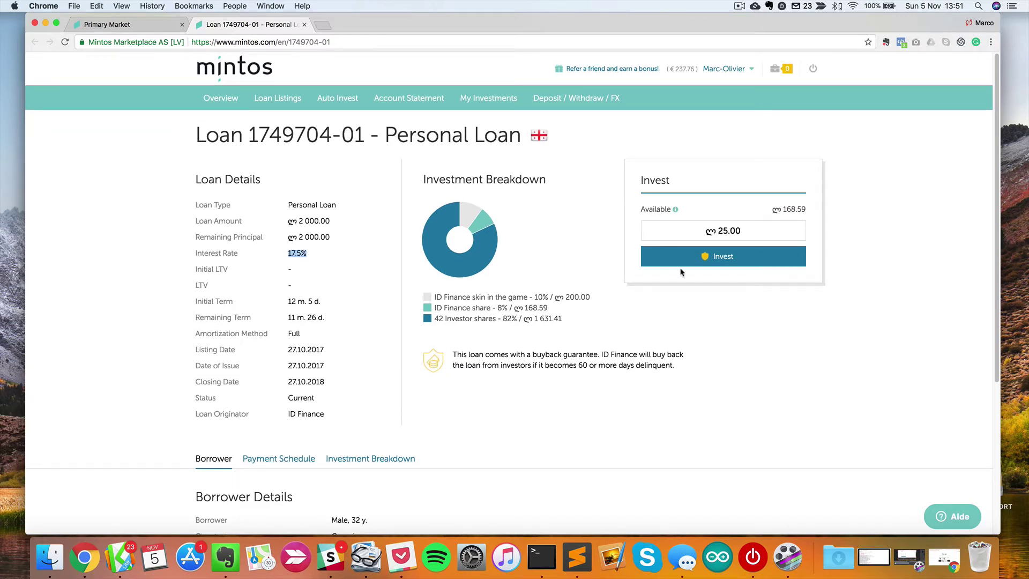
mouse_move(704, 268)
Step: Return to the Primary Market loan listings and look through the unfiltered loan table and the available filters
click(298, 103)
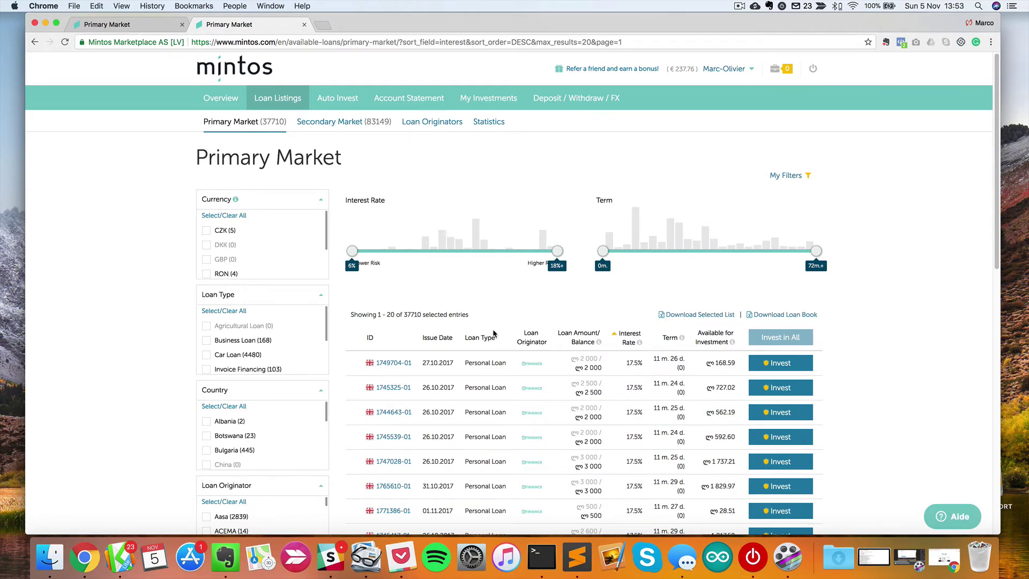
scroll(519, 390, down, 10)
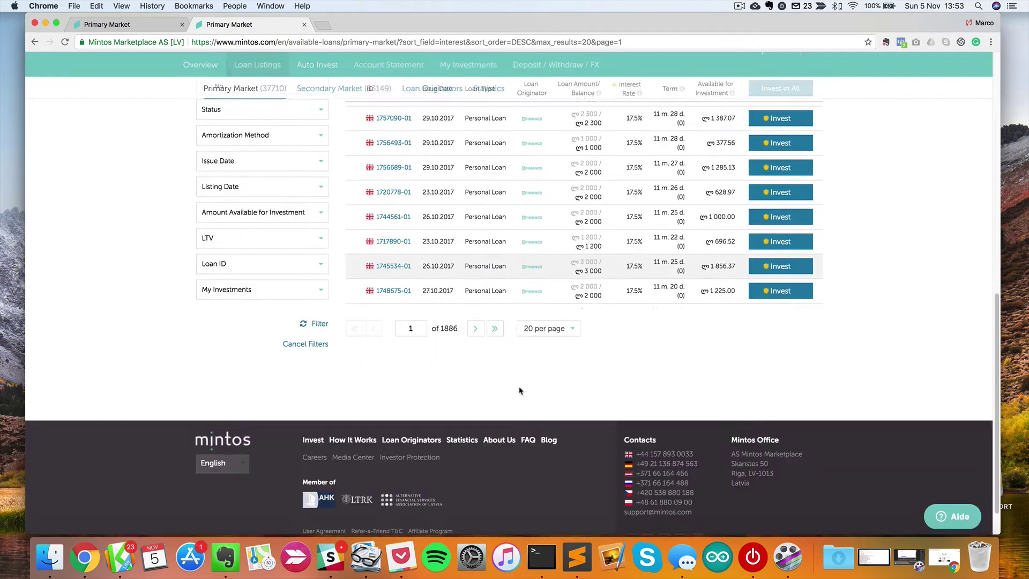
scroll(544, 229, up, 3)
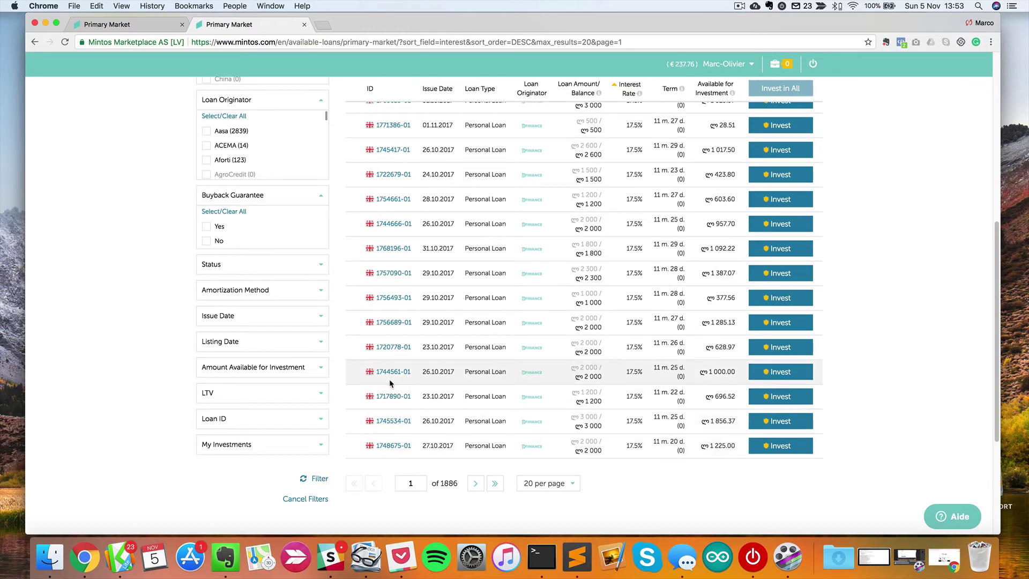
scroll(389, 378, up, 5)
scroll(601, 226, up, 4)
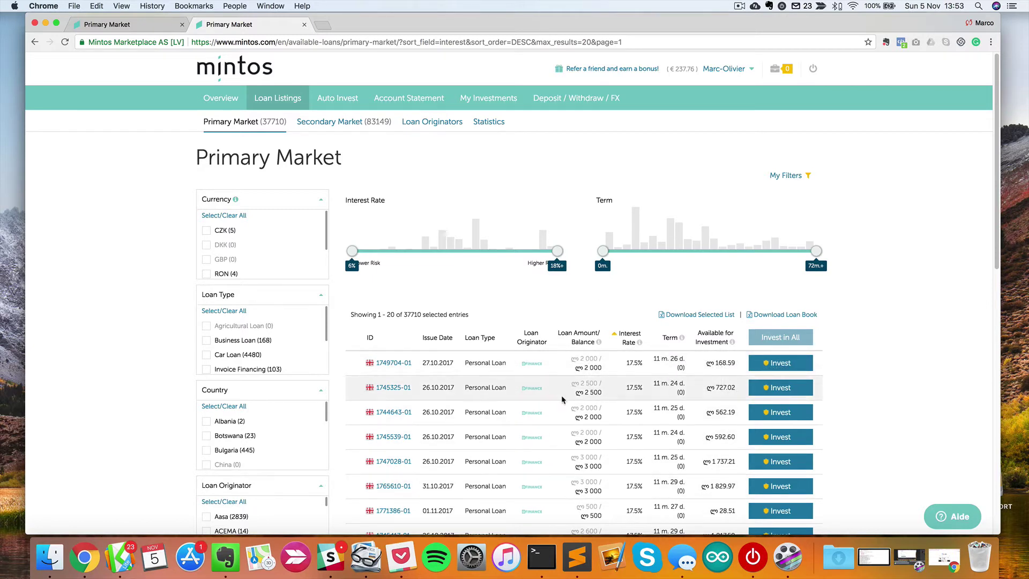
Step: Open Auto Invest and start a new portfolio, keeping EUR as the currency in the loan selection section
click(337, 97)
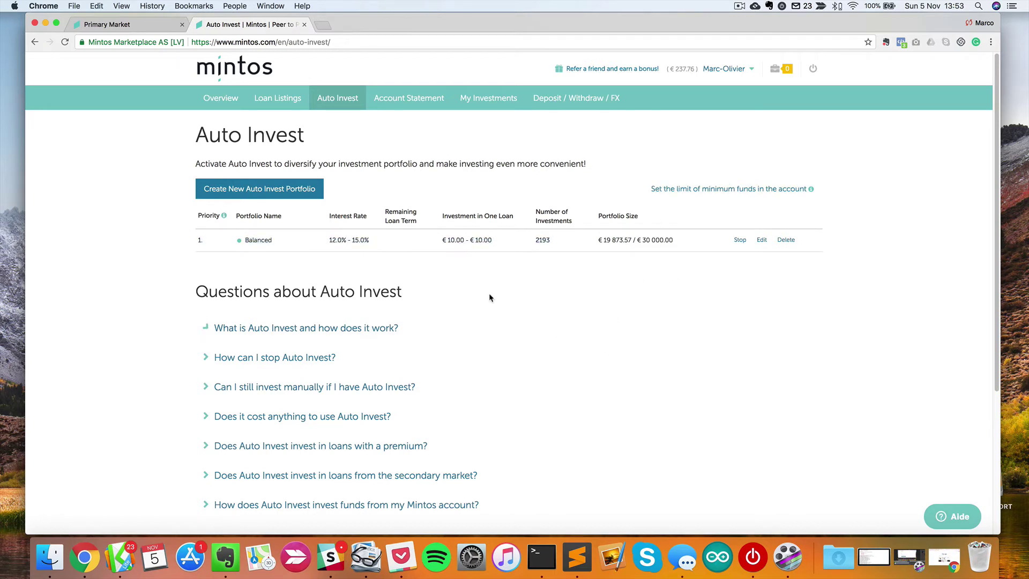
click(299, 189)
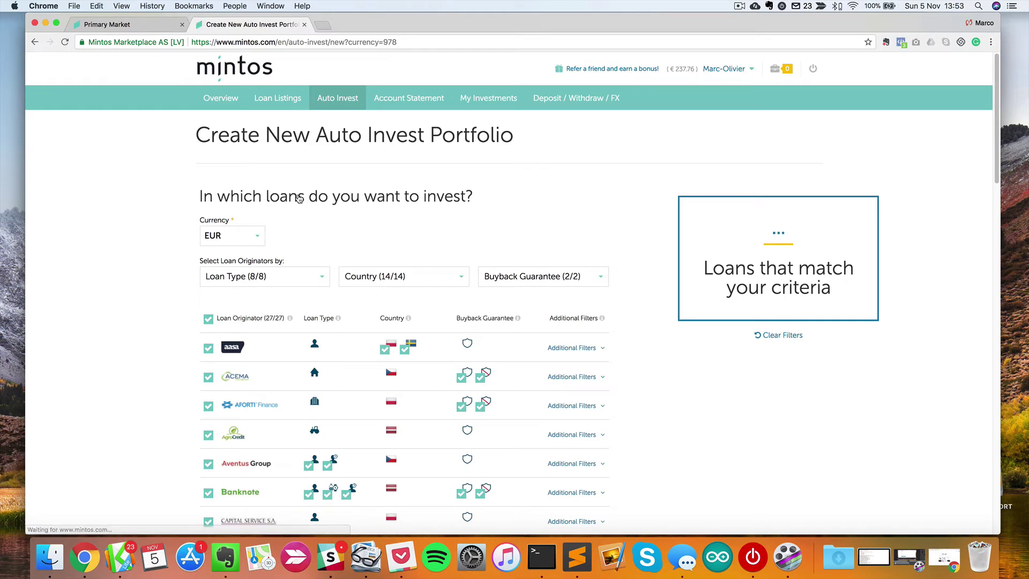
click(235, 236)
click(348, 248)
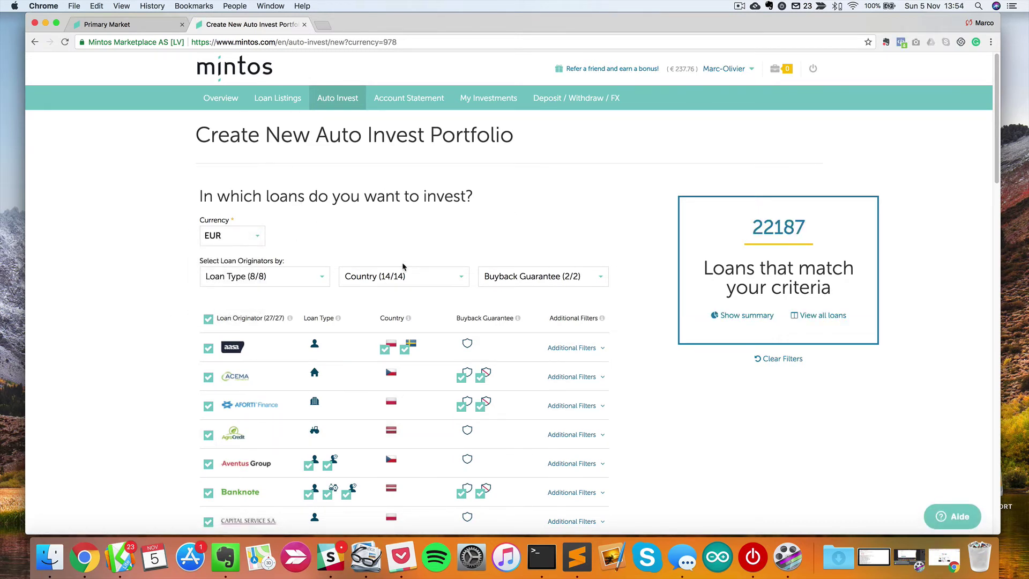
drag(218, 196, 444, 196)
scroll(405, 371, down, 3)
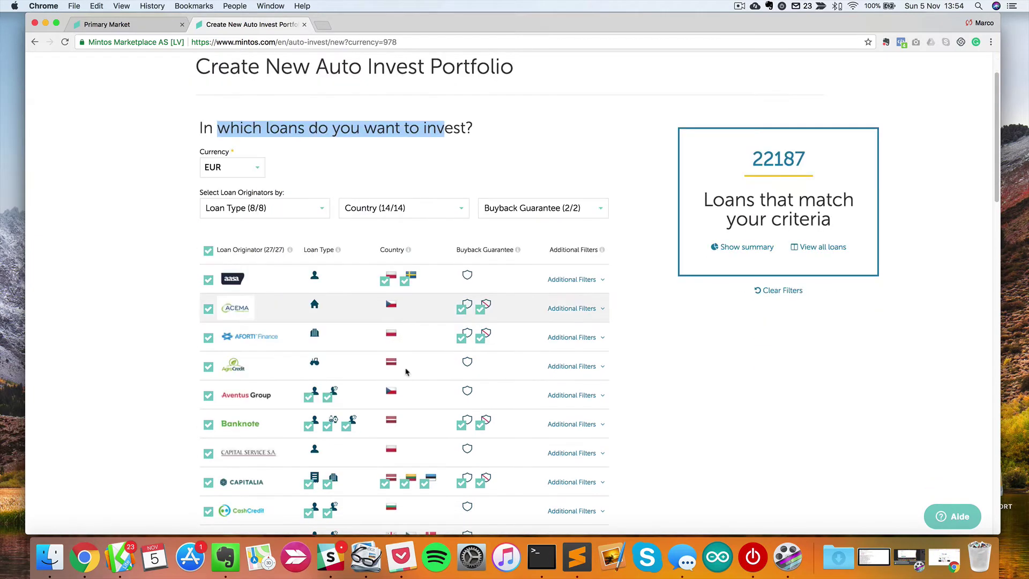
scroll(405, 371, up, 3)
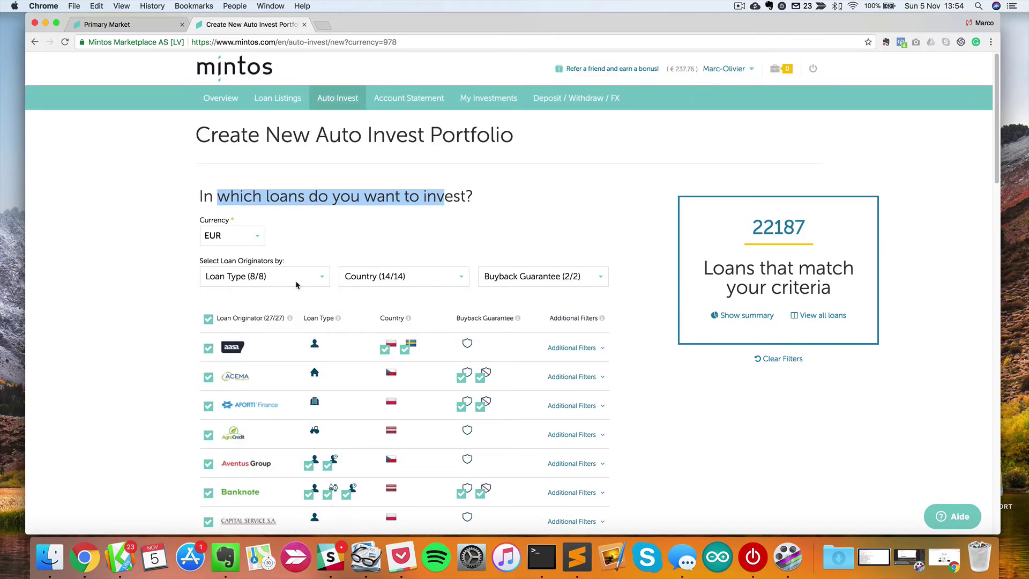
Step: Review the loan types offered for selecting loan originators, leaving all of them selected
click(295, 279)
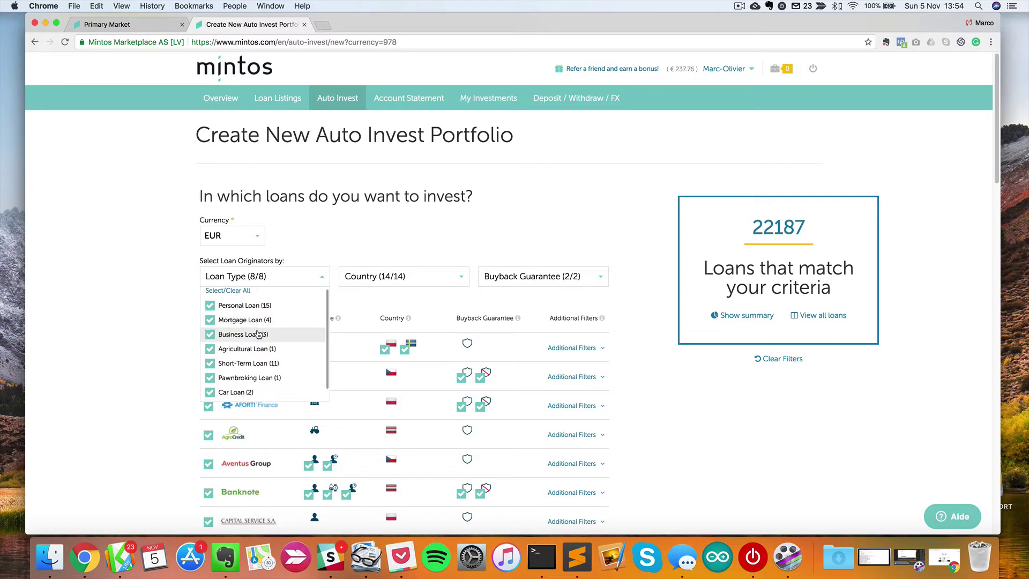
scroll(260, 316, down, 2)
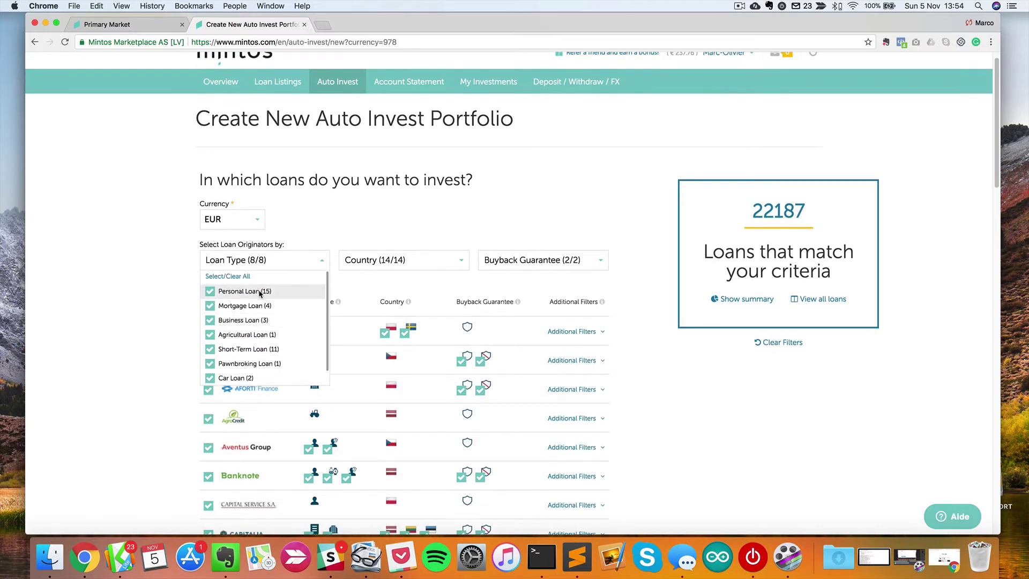
scroll(251, 320, down, 2)
scroll(209, 346, down, 1)
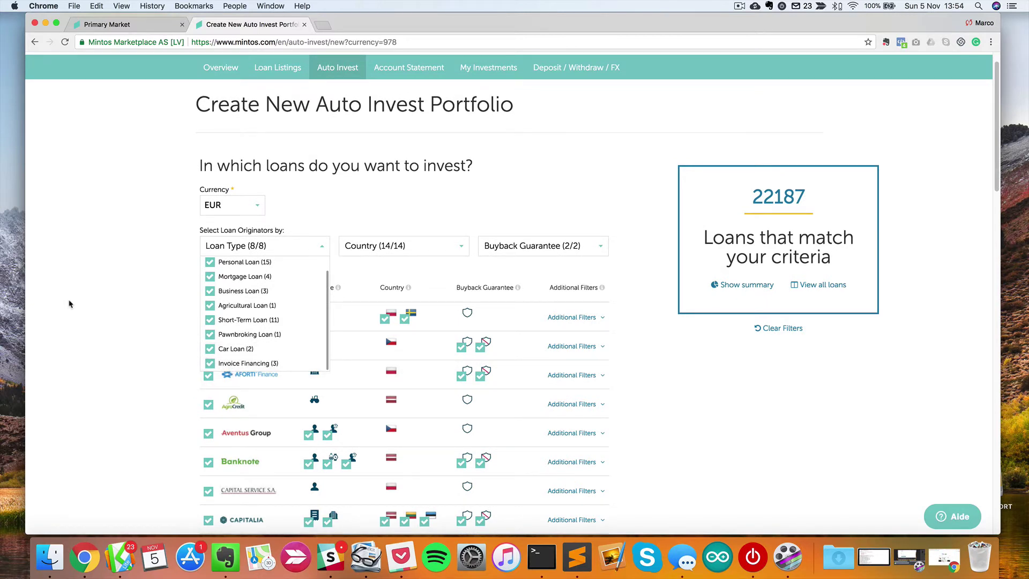
click(117, 288)
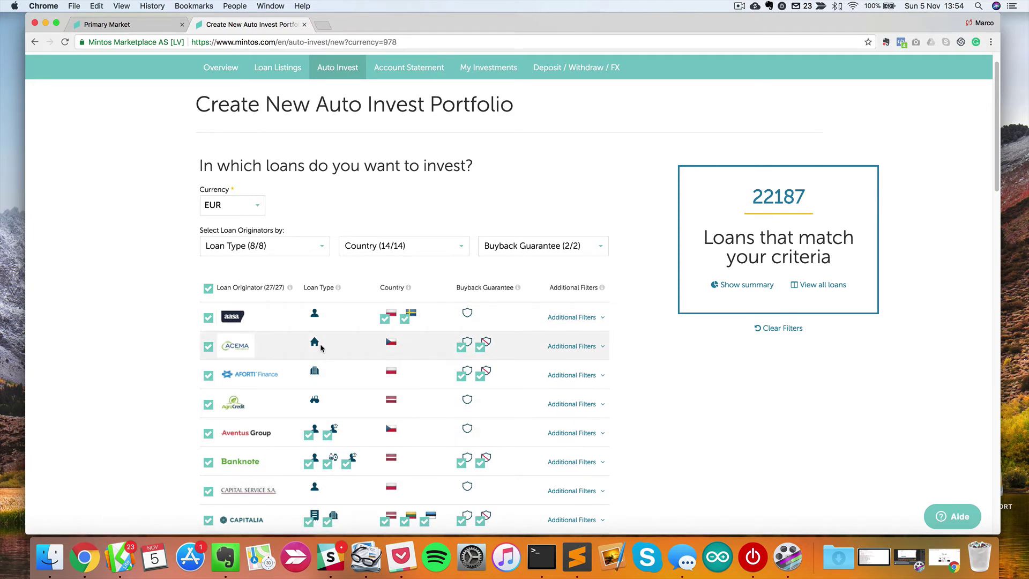
Step: Review the countries offered for selecting loan originators, leaving all of them selected
click(407, 247)
scroll(427, 308, down, 3)
scroll(426, 315, down, 3)
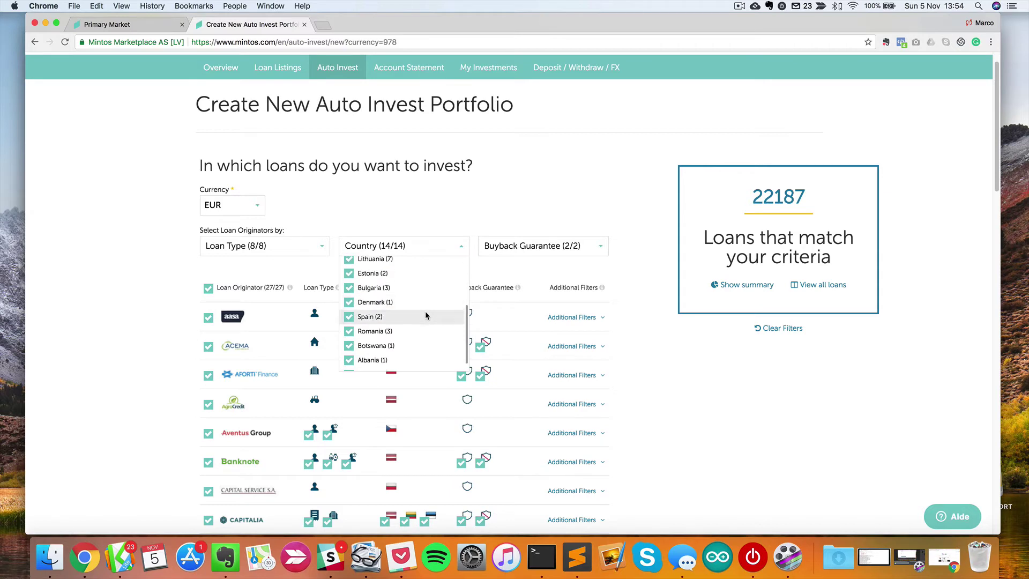
scroll(424, 315, up, 6)
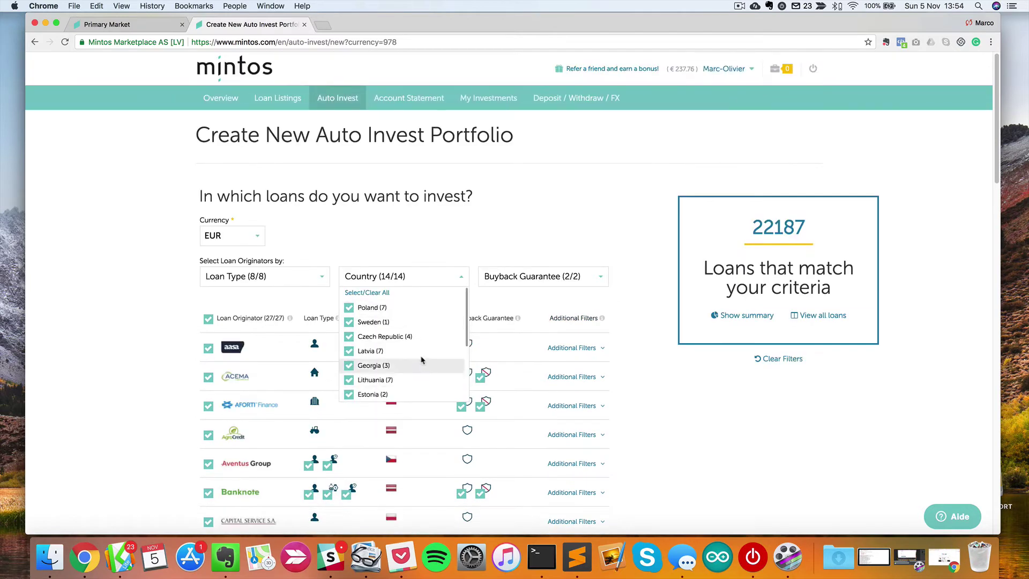
scroll(423, 356, down, 3)
click(404, 250)
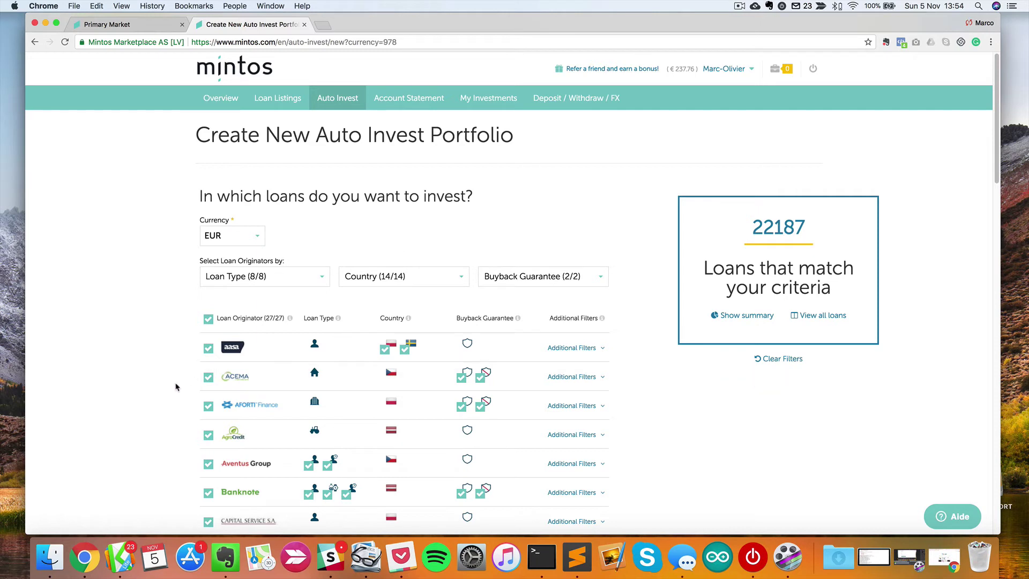
Step: Restrict the portfolio to loans with a buyback guarantee by deselecting the No option
click(562, 282)
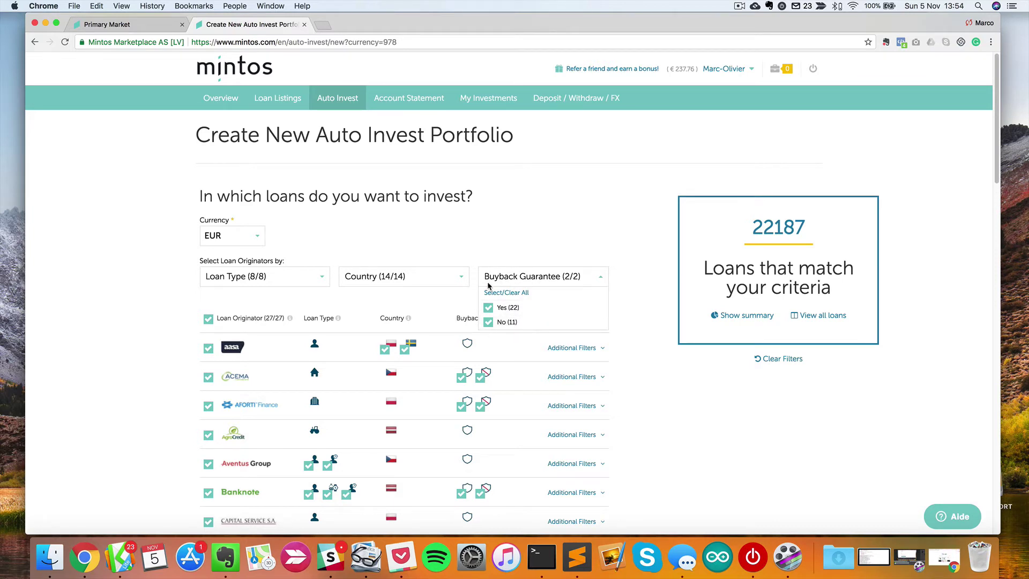
click(490, 323)
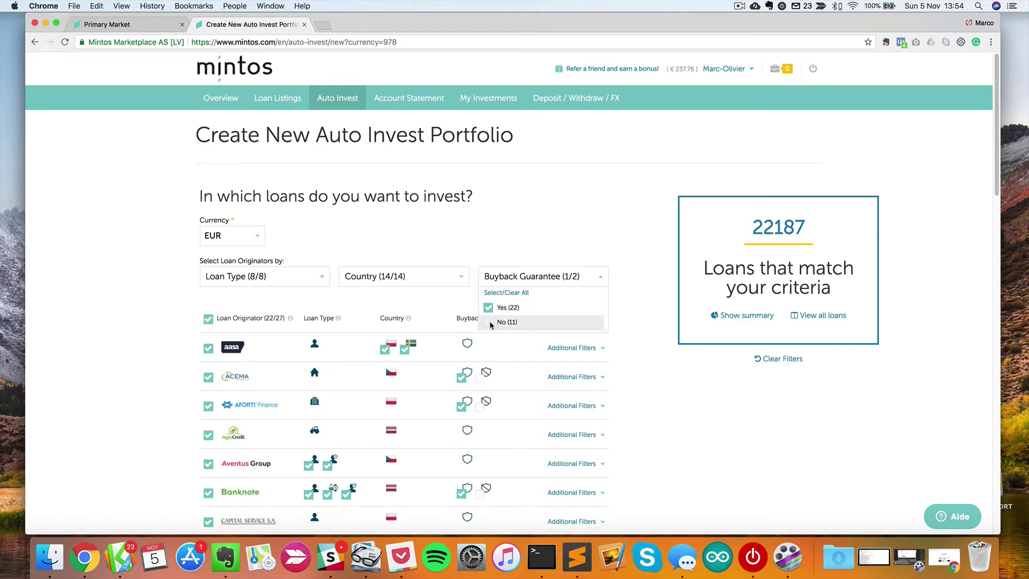
click(510, 241)
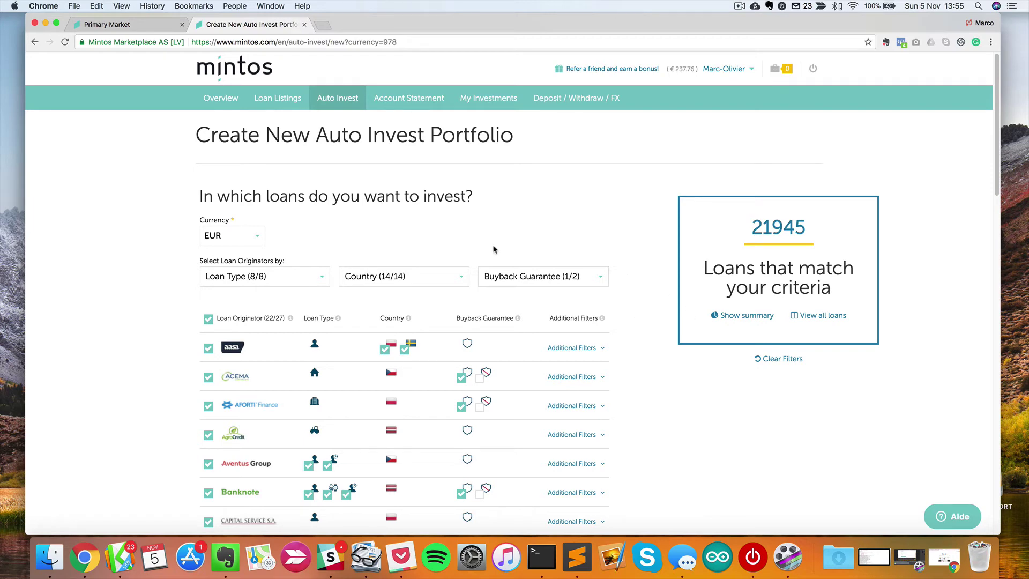
Step: Set the portfolio's minimum interest rate to 12.1%, leaving the maximum at 20%+
scroll(442, 355, down, 10)
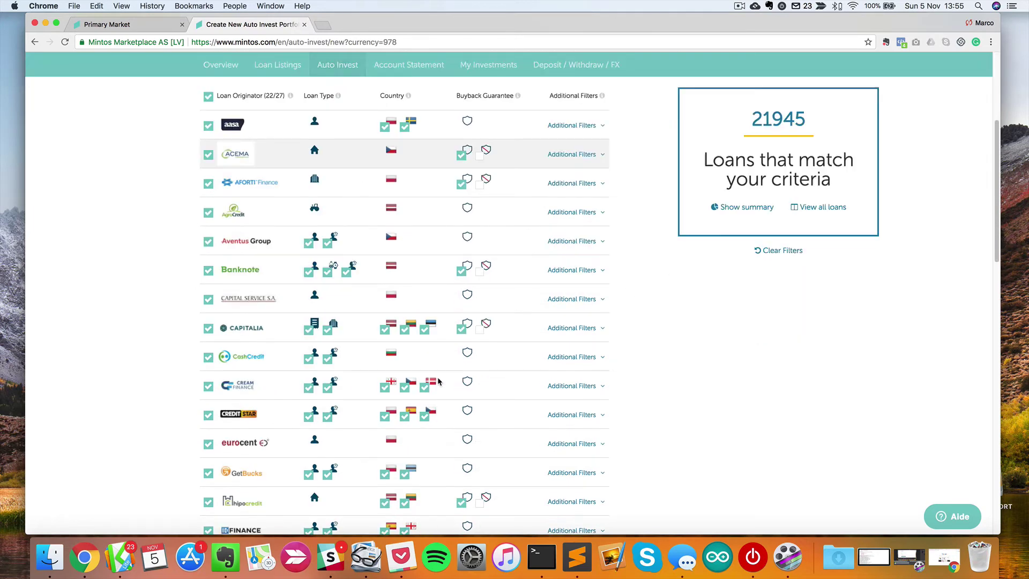
scroll(438, 377, down, 6)
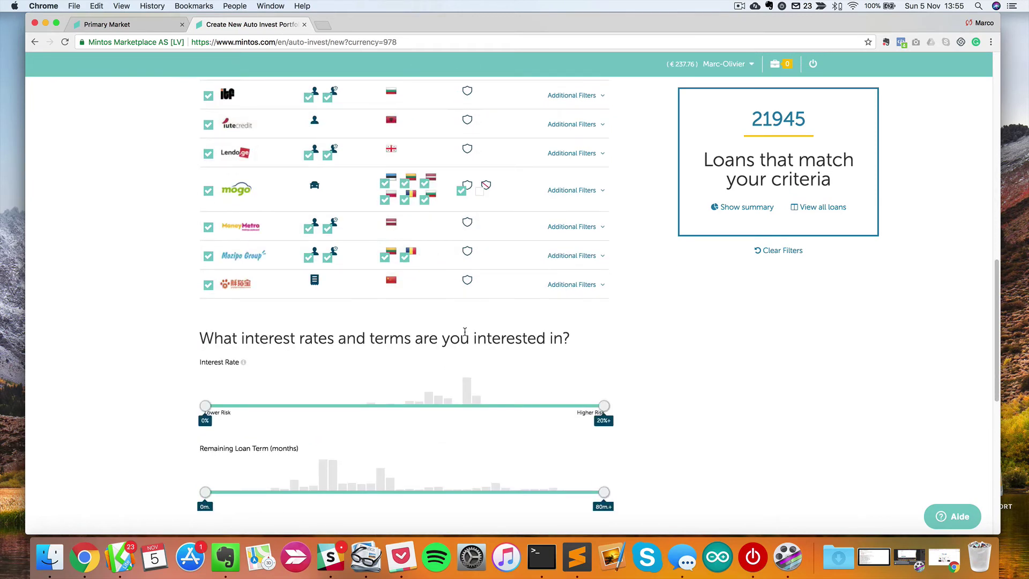
scroll(464, 335, down, 1)
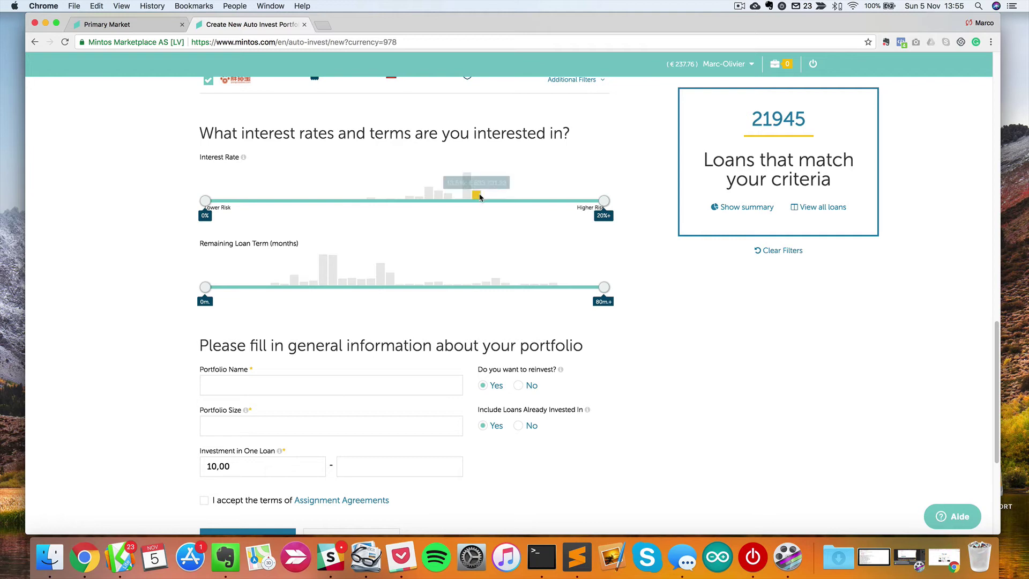
mouse_move(471, 201)
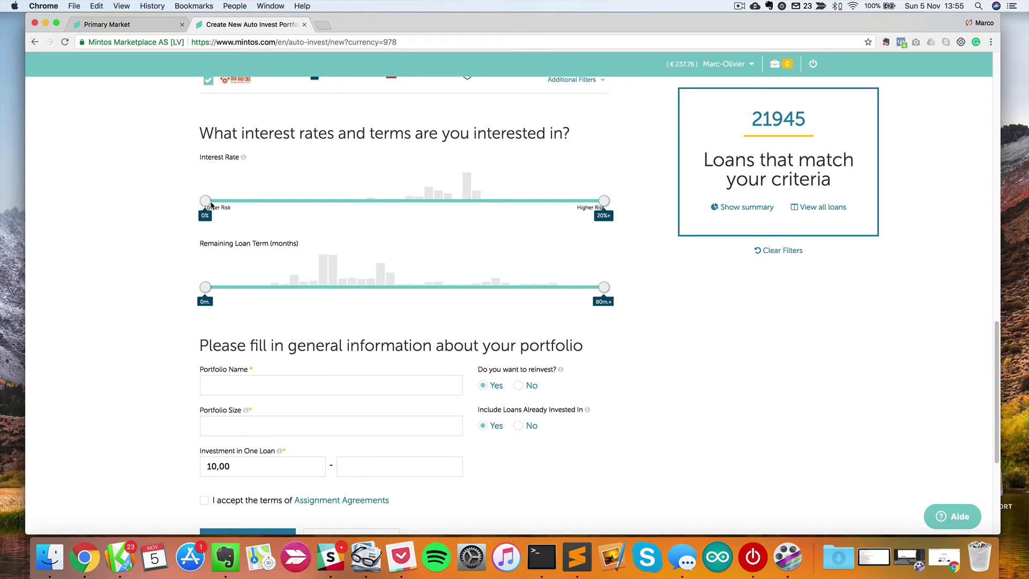
drag(204, 202, 449, 202)
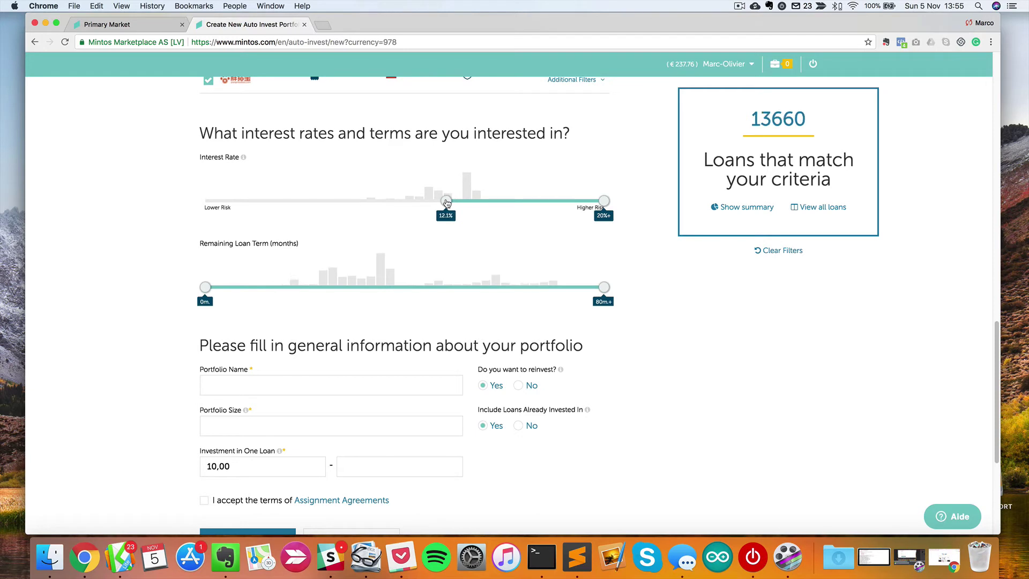
Step: Set the portfolio's minimum interest rate to 12% and cap the remaining loan term at 36 months
right_click(445, 200)
click(399, 230)
scroll(395, 252, up, 1)
click(444, 220)
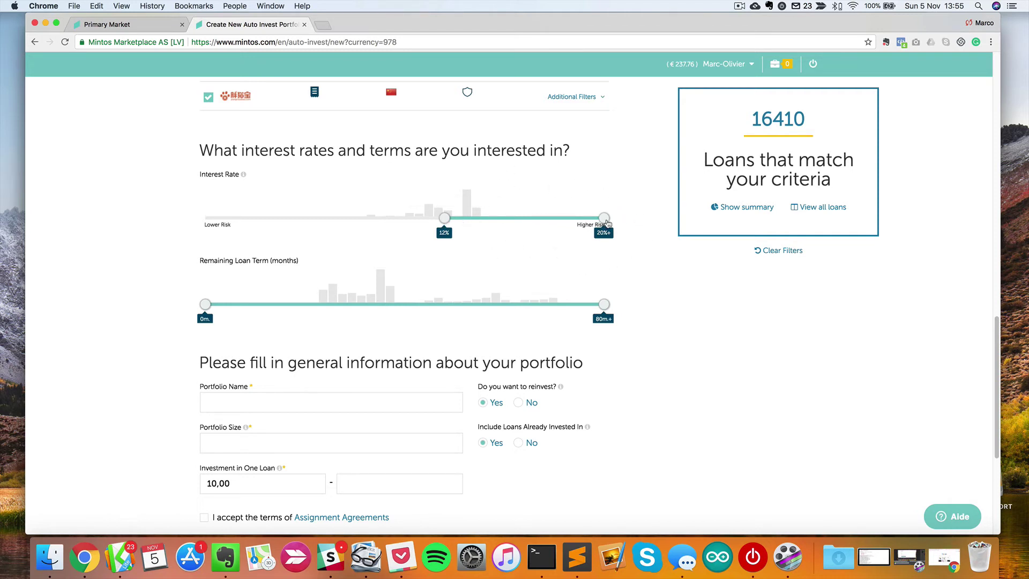
mouse_move(603, 219)
mouse_down()
mouse_move(477, 218)
mouse_move(603, 218)
mouse_up()
scroll(498, 296, down, 2)
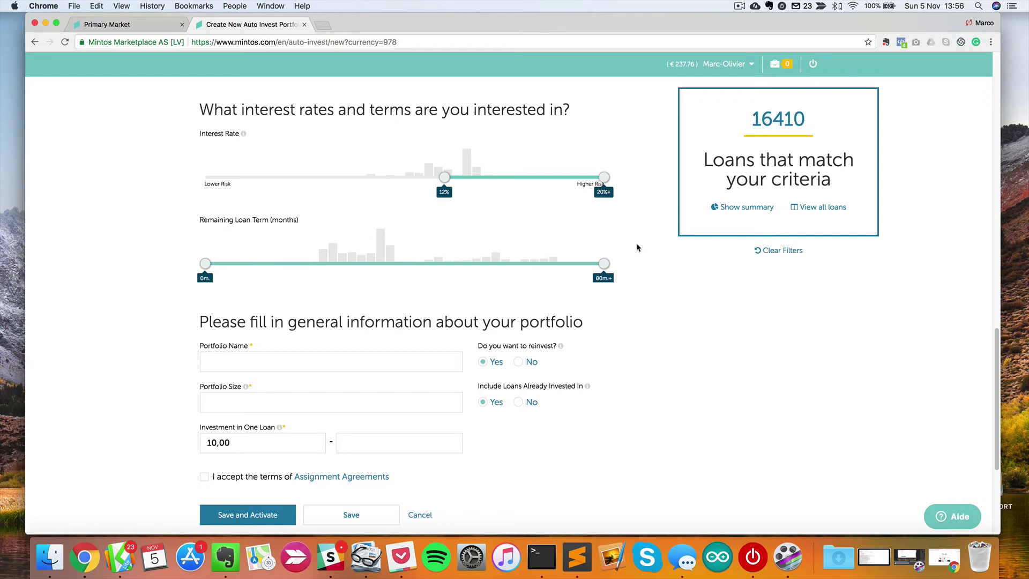
drag(604, 263, 385, 263)
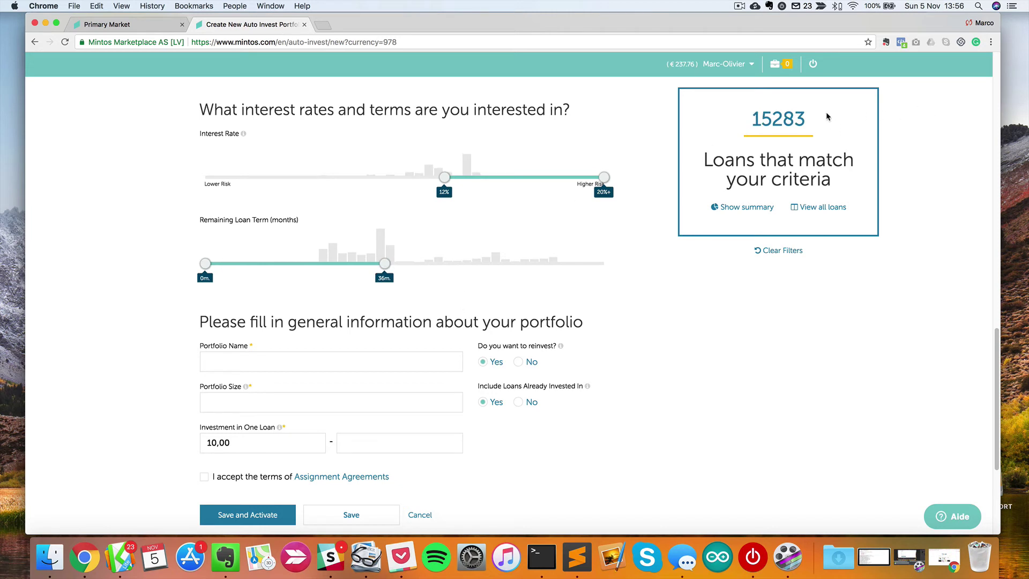
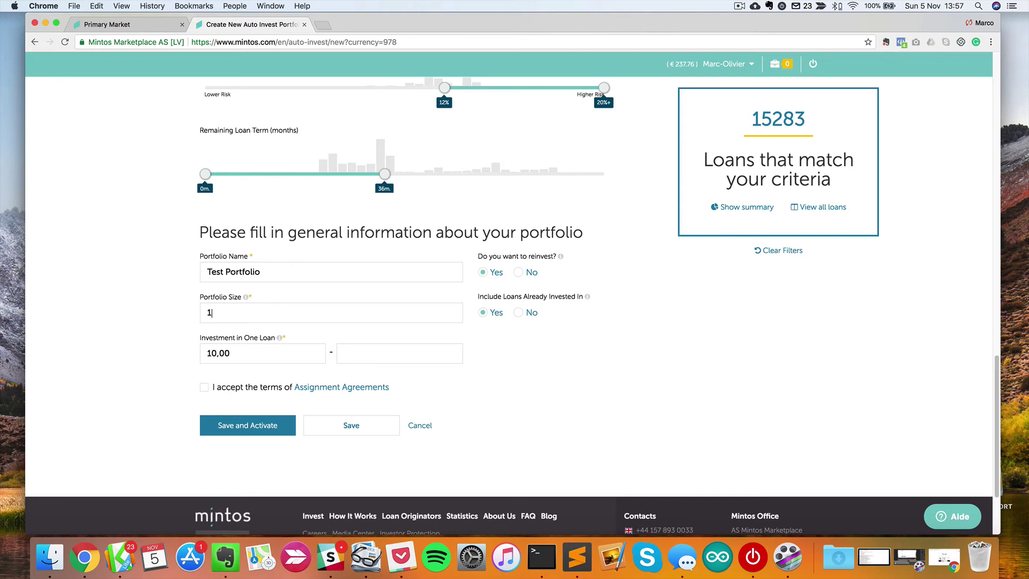
Step: Name the portfolio Test Portfolio and set its size to 10000
key(Tab)
double_click(238, 315)
click(264, 355)
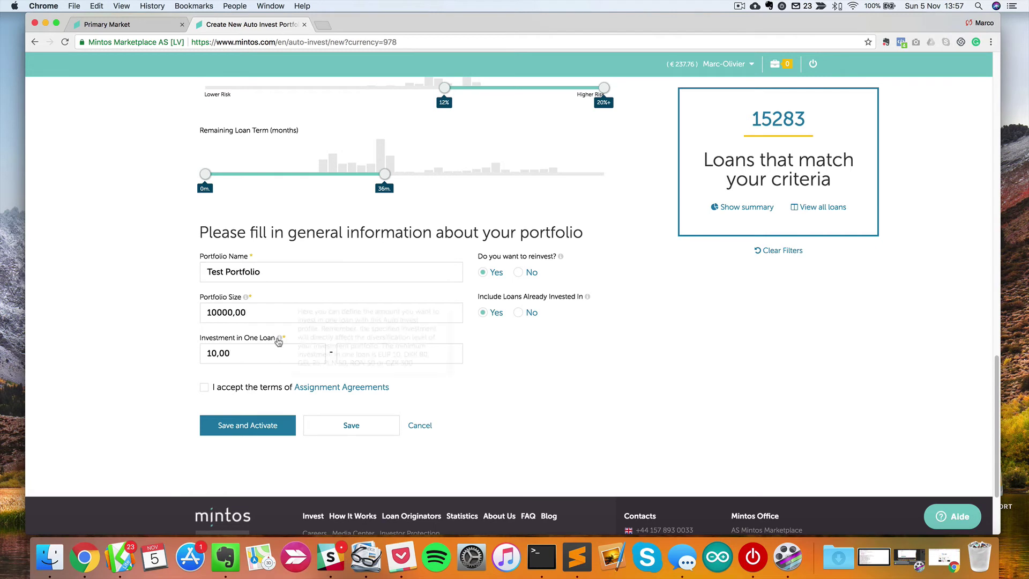
Step: Check the explanation of the investment in one loan, keep its minimum at 10,00 and set the maximum to 10,00
mouse_move(279, 342)
double_click(243, 353)
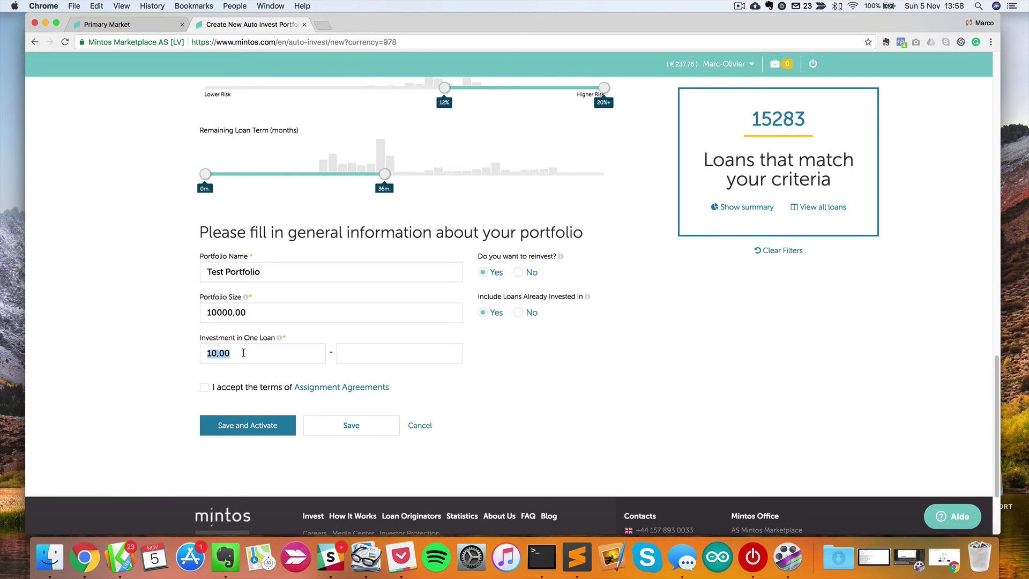
click(336, 352)
mouse_move(278, 341)
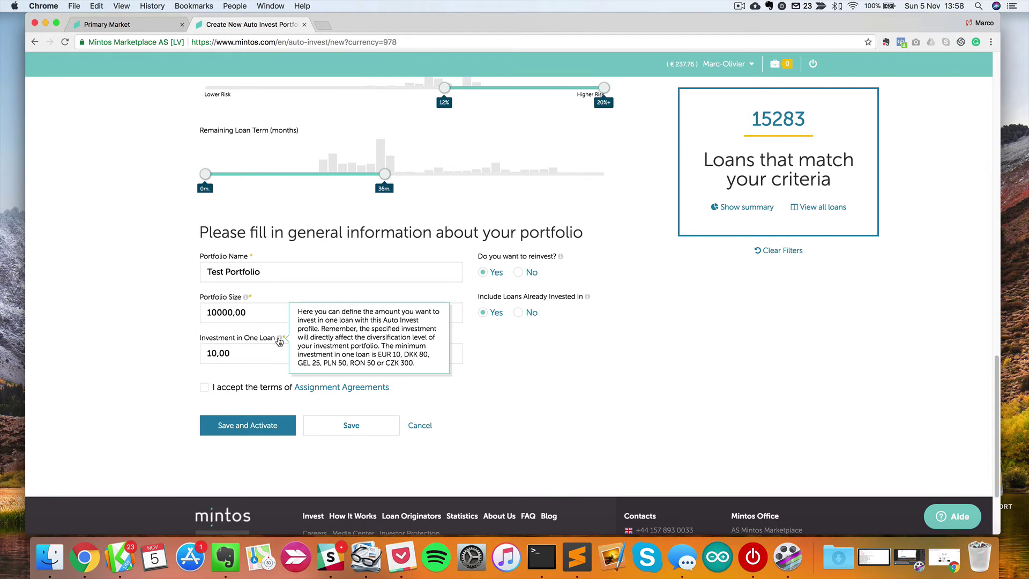
text(1)
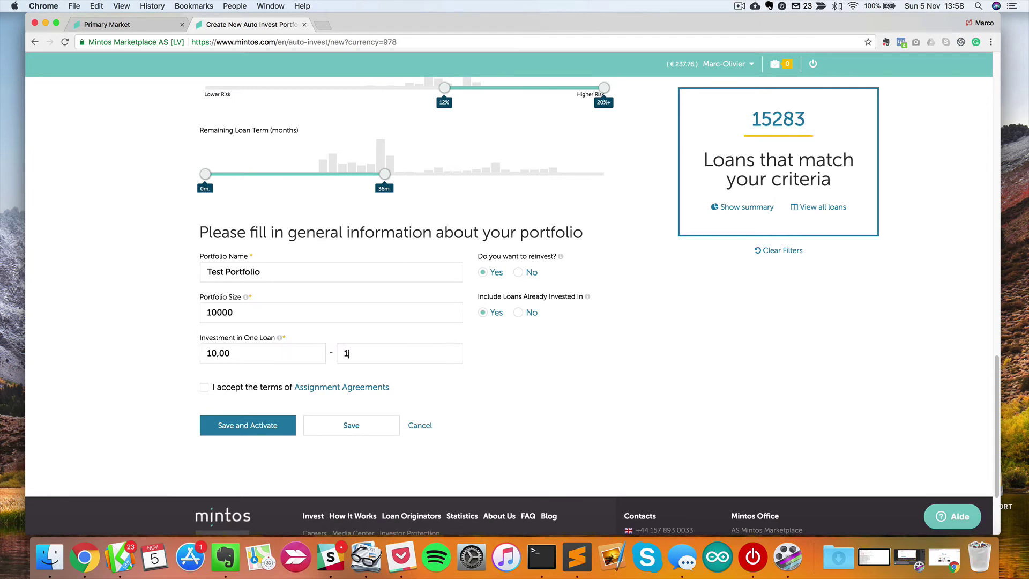
text(0,00)
click(389, 353)
click(402, 353)
click(252, 362)
Step: Accept the assignment agreement terms and save the portfolio without activating it
click(204, 386)
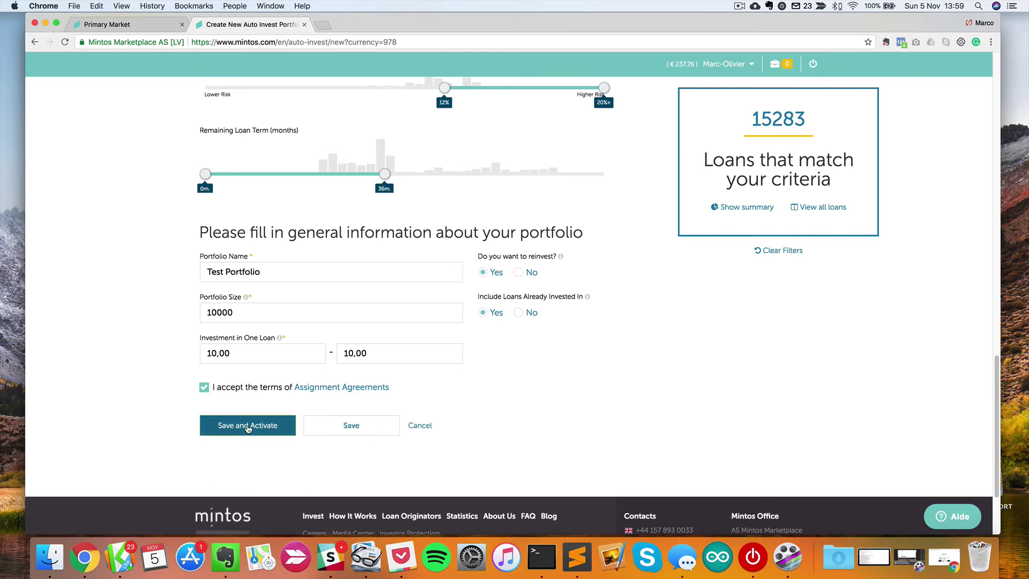
click(350, 427)
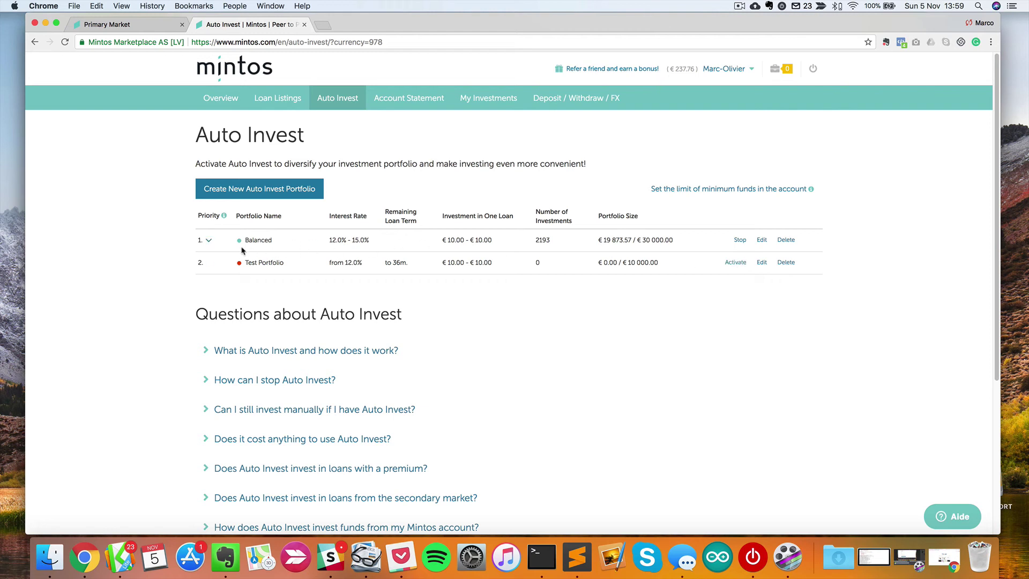
mouse_move(240, 243)
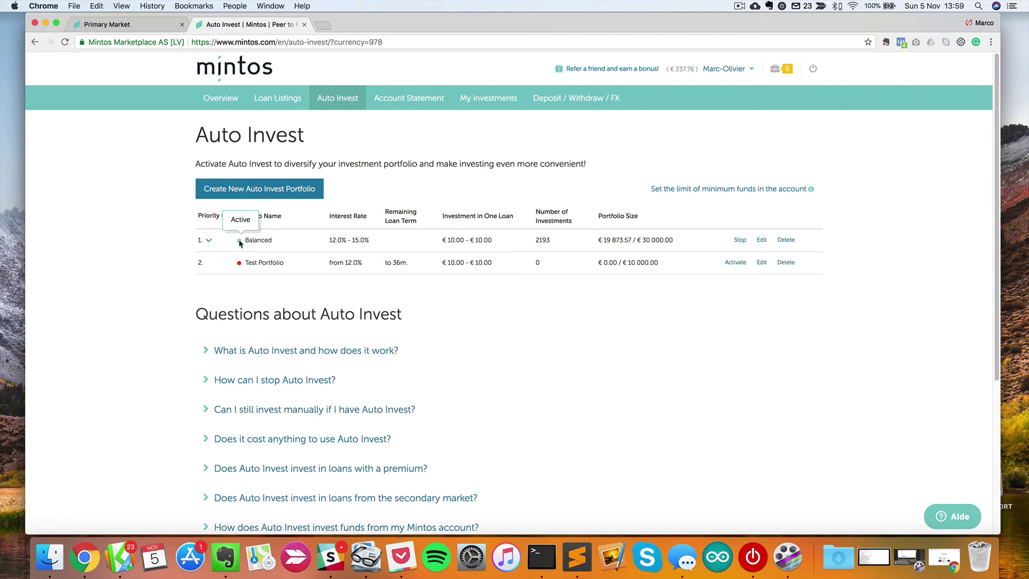
Step: Open the account overview and examine the account balance total and the defaulted amount among the investments
click(230, 98)
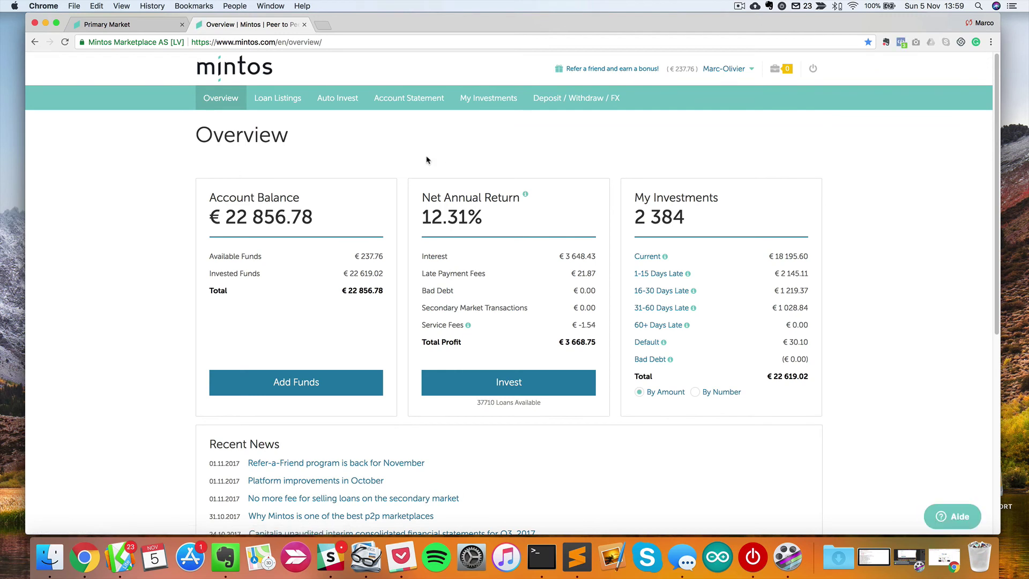
drag(339, 290, 359, 319)
click(354, 300)
drag(814, 342, 805, 343)
click(805, 342)
triple_click(792, 343)
click(807, 342)
drag(788, 343, 819, 346)
click(808, 343)
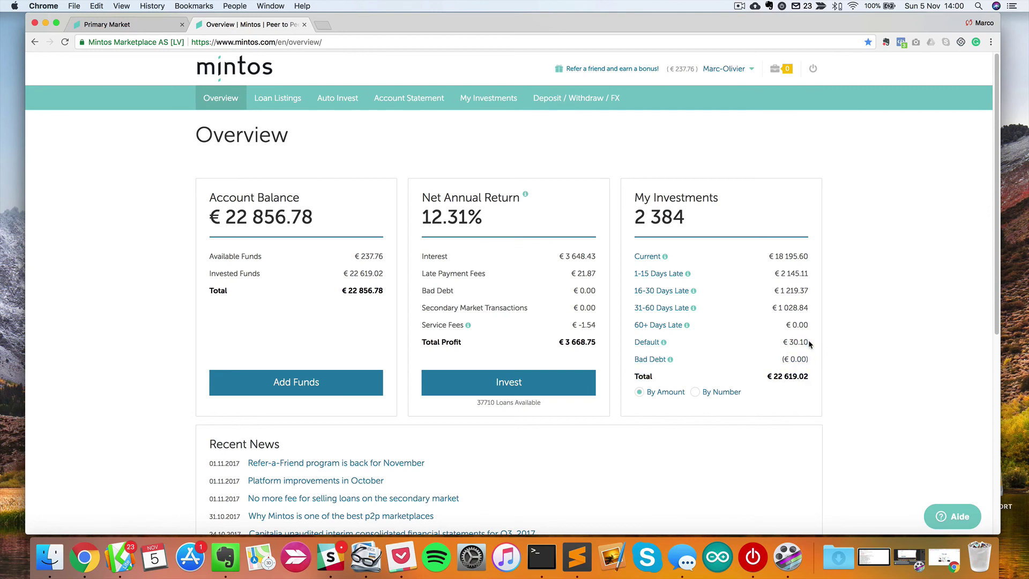